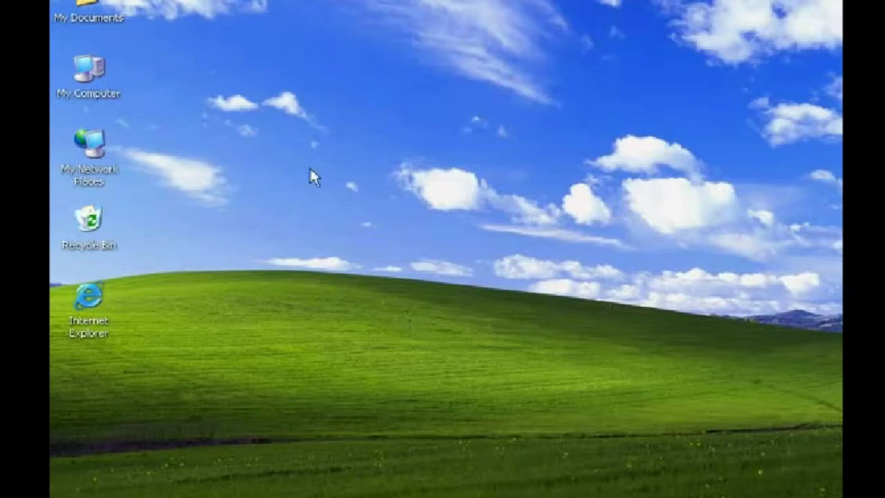
- Open the desktop's Display Properties and move the window toward the middle of the desktop
right_click(315, 130)
left_click(337, 246)
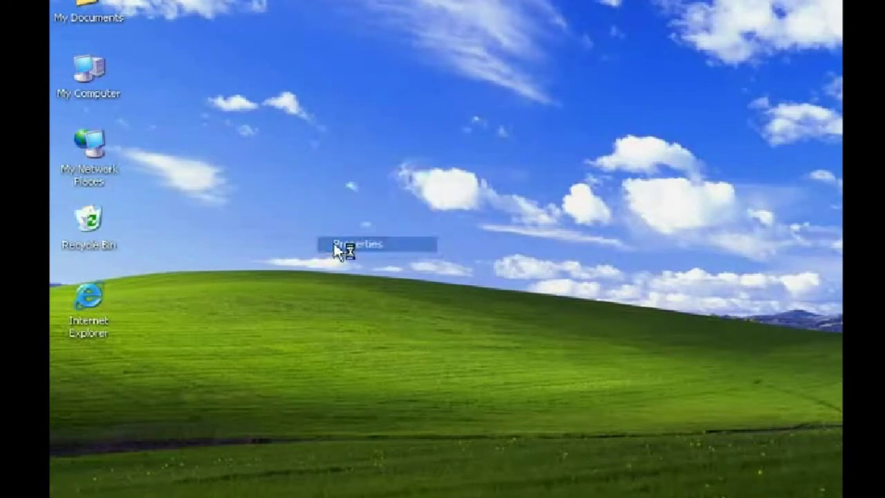
left_click_drag(258, 28, 462, 32)
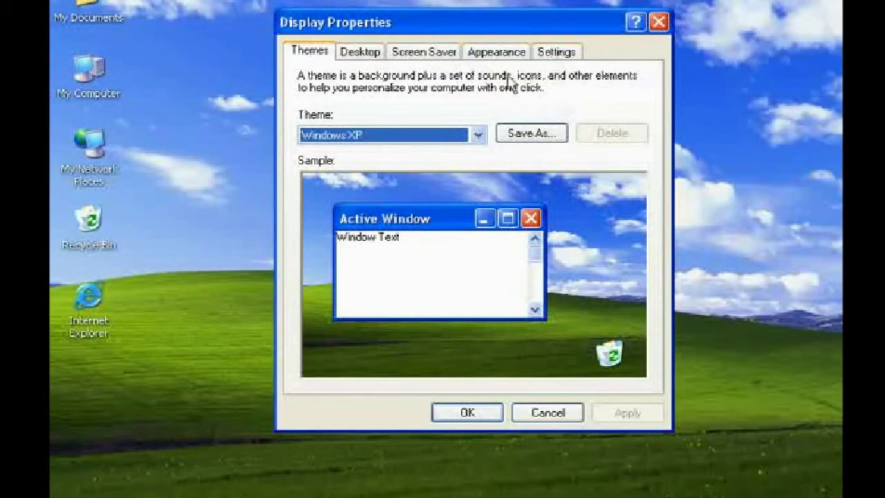
- Apply the Windows Classic theme and check how the My Computer window looks with it
left_click(339, 144)
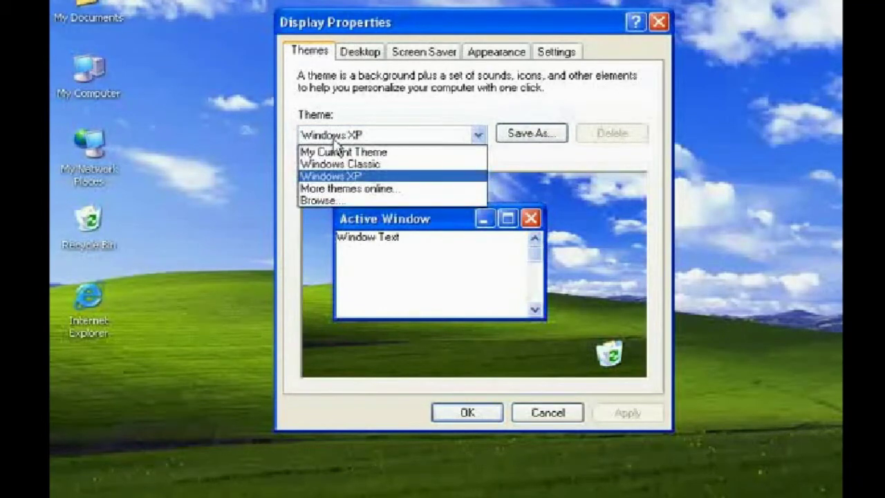
left_click(335, 165)
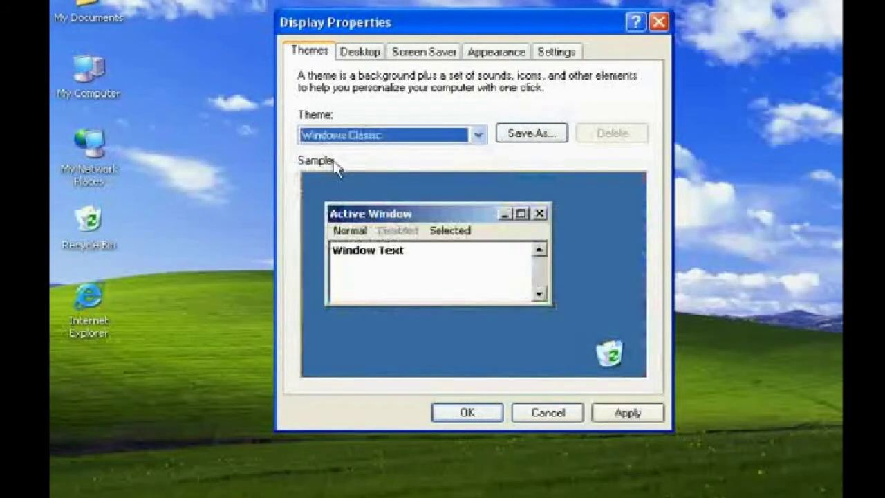
left_click(622, 417)
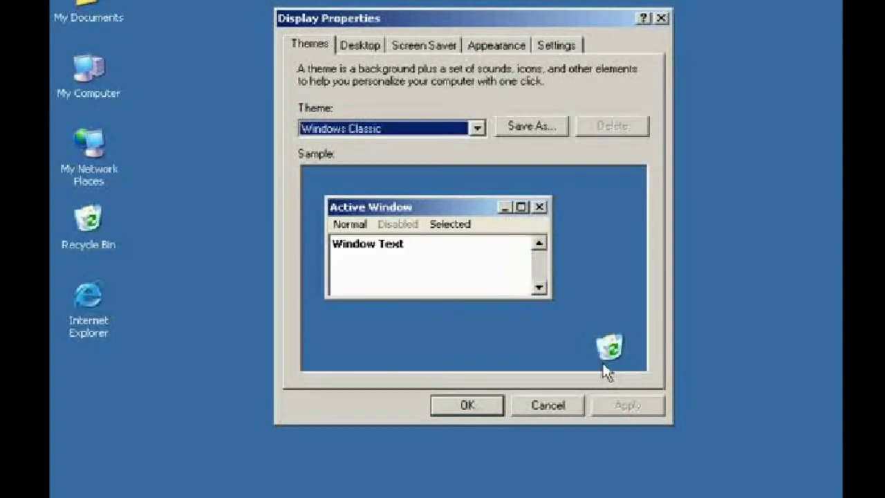
double_click(75, 77)
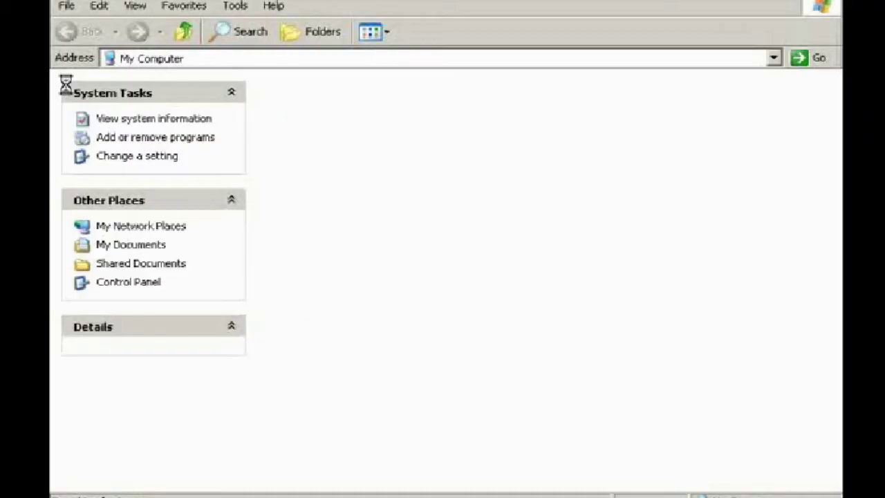
scroll(552, 279, "down", 1)
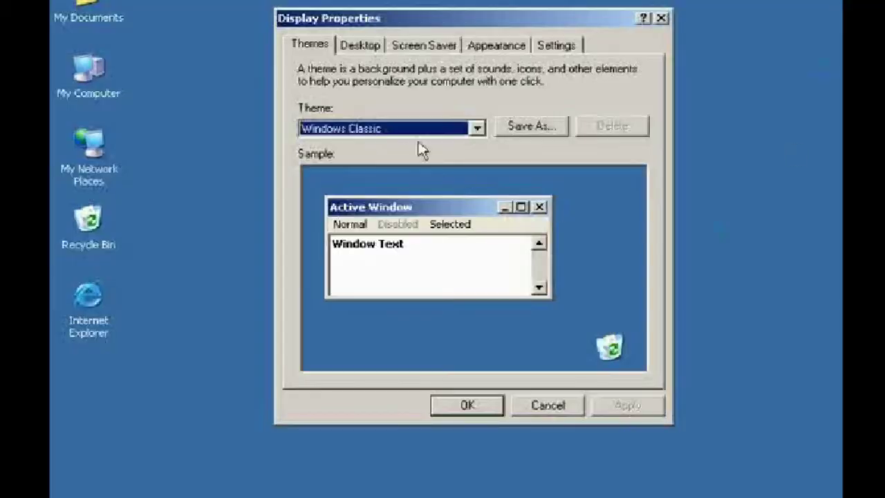
- Apply the Windows XP theme and check the look of the My Computer window again
left_click(408, 130)
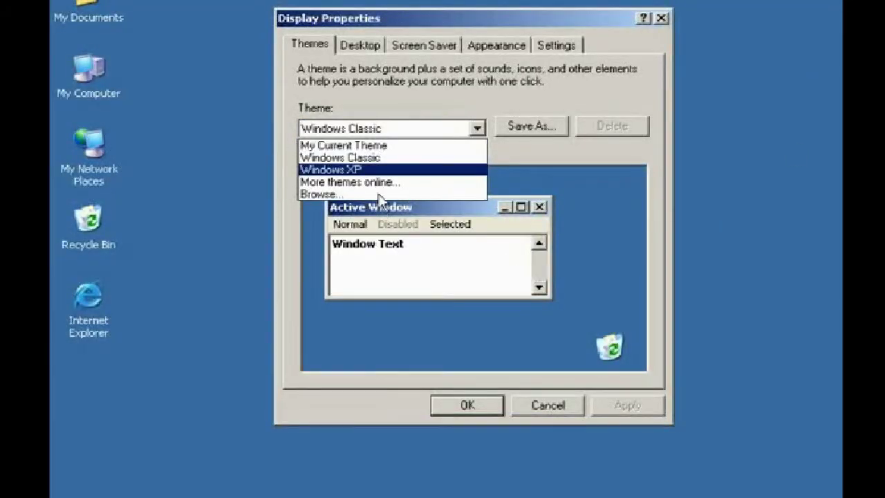
left_click(373, 170)
left_click(616, 408)
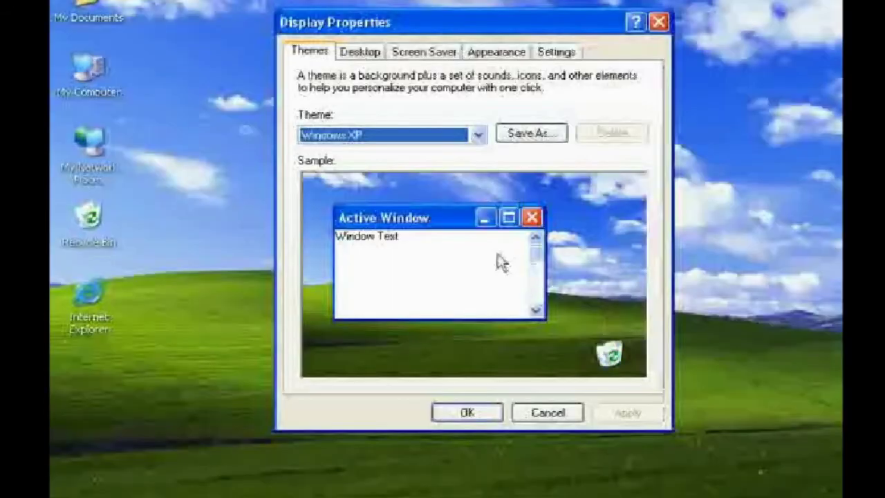
double_click(88, 83)
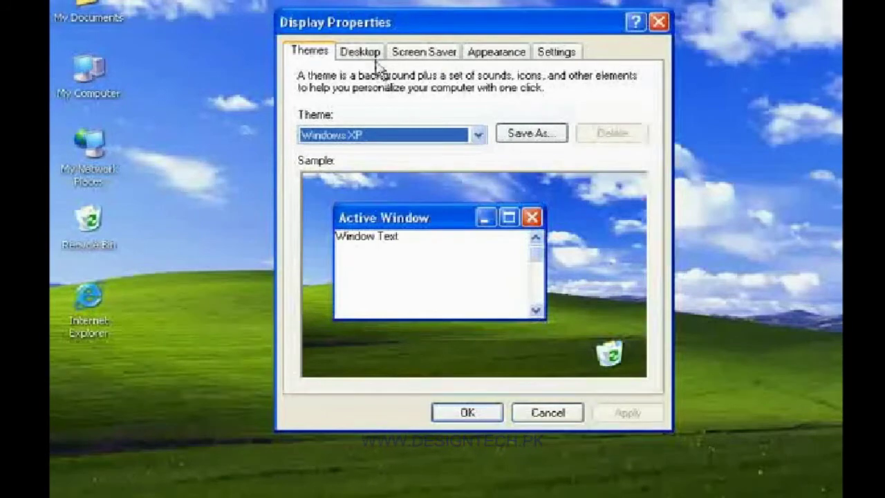
- Apply the Crystal picture as the desktop background
left_click(367, 54)
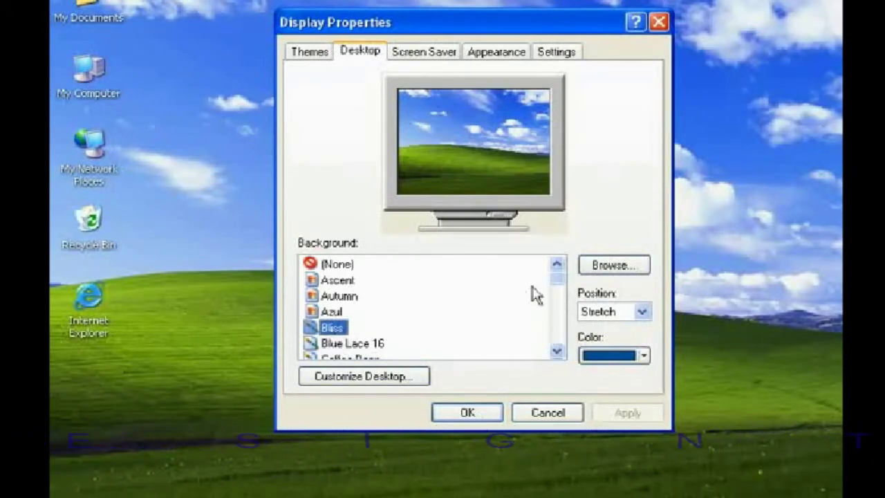
left_click_drag(561, 284, 559, 293)
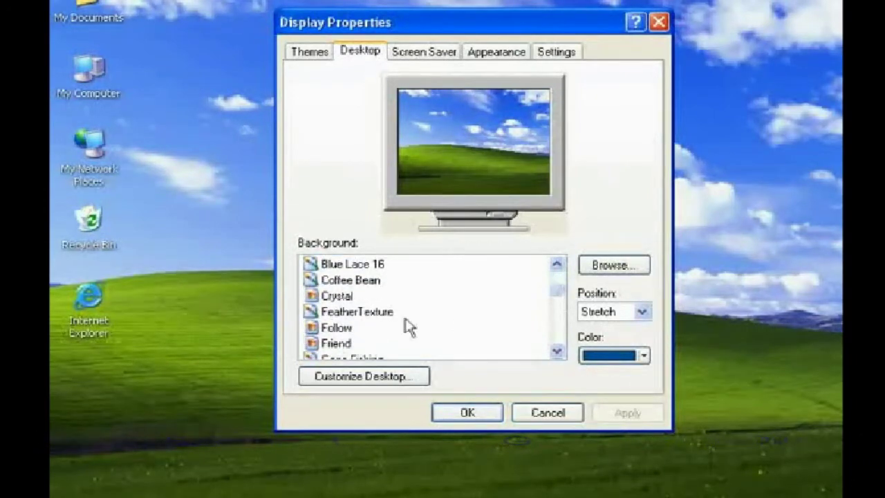
left_click(339, 298)
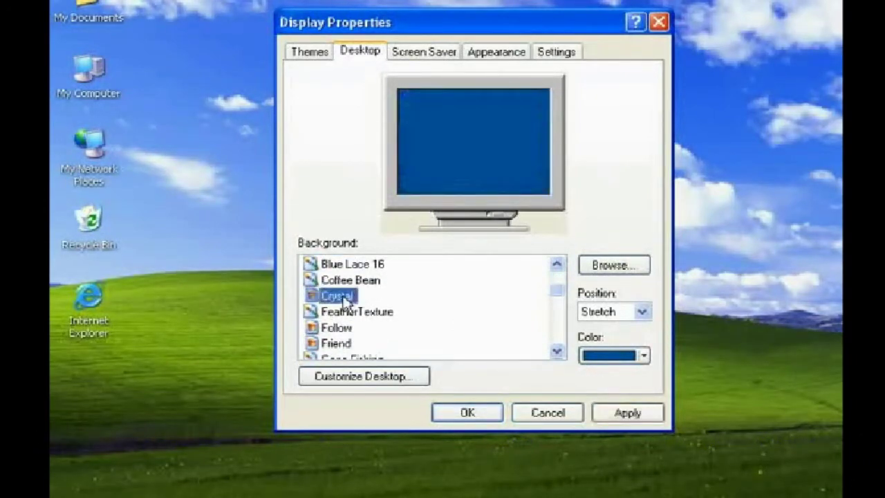
left_click(624, 413)
left_click_drag(421, 36, 392, 37)
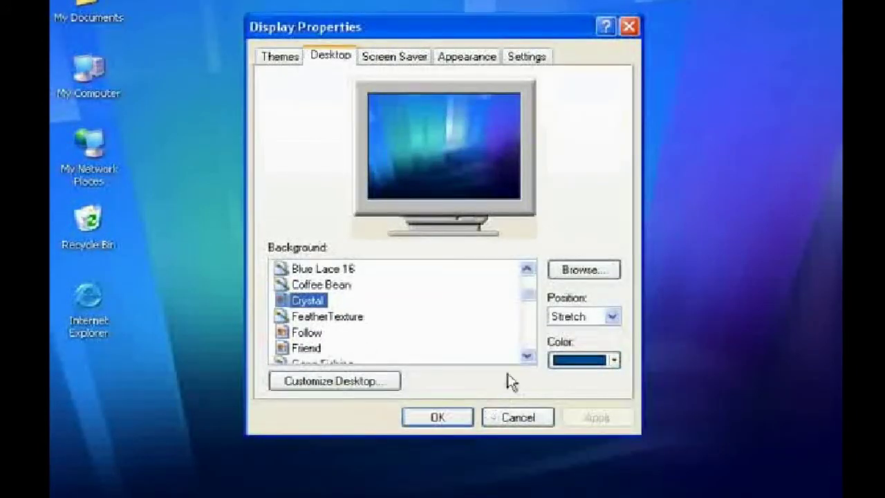
- Apply the Zapotec background with its position set to Center and view it on the uncovered desktop
left_click_drag(528, 298, 522, 367)
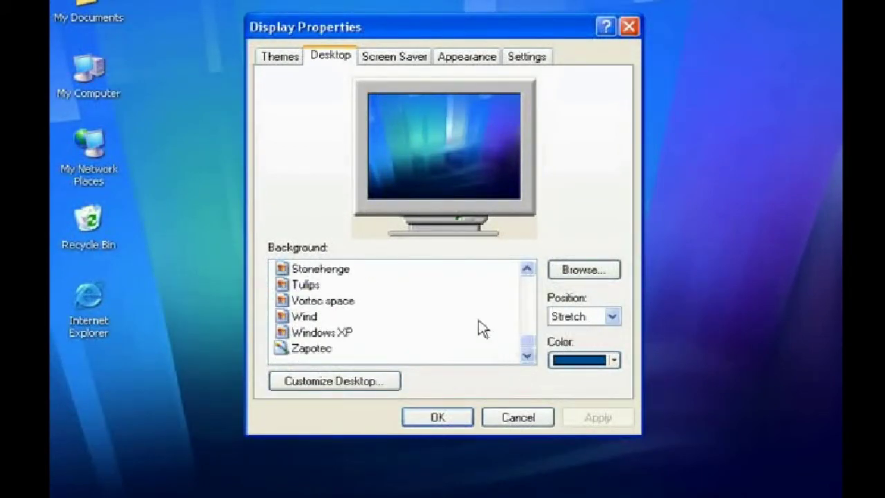
left_click(308, 350)
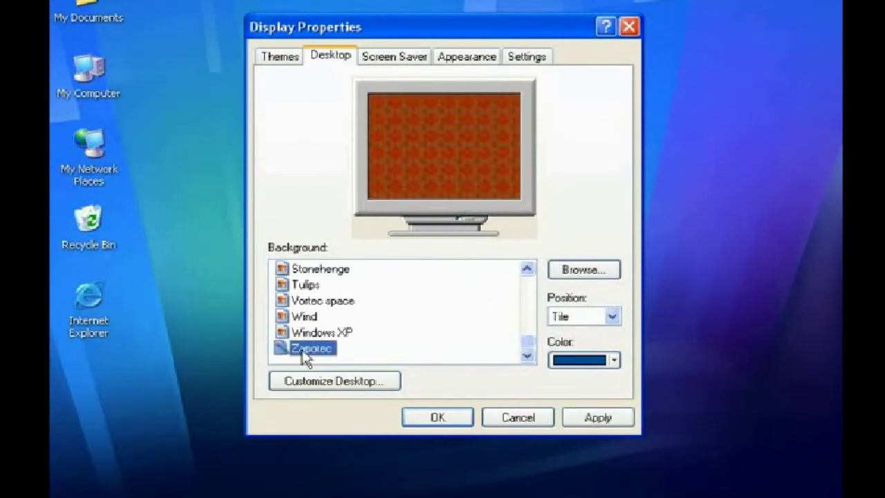
left_click(564, 316)
left_click(569, 337)
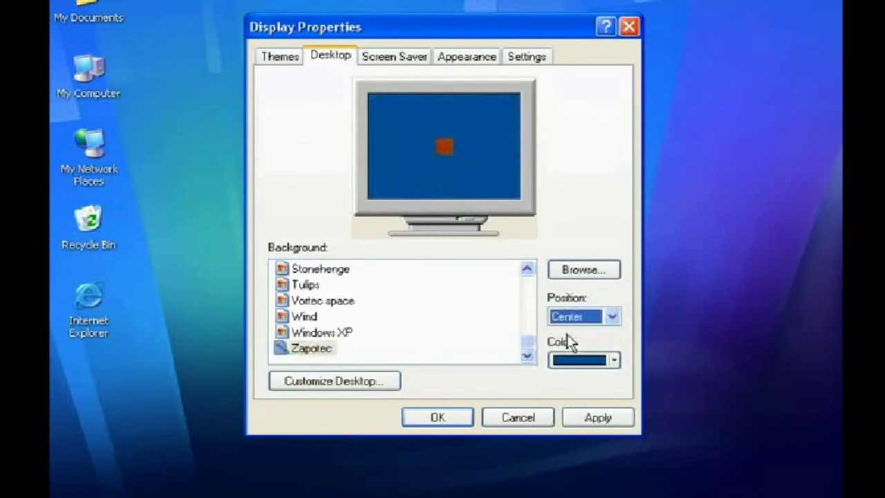
left_click_drag(411, 25, 451, 443)
left_click(596, 421)
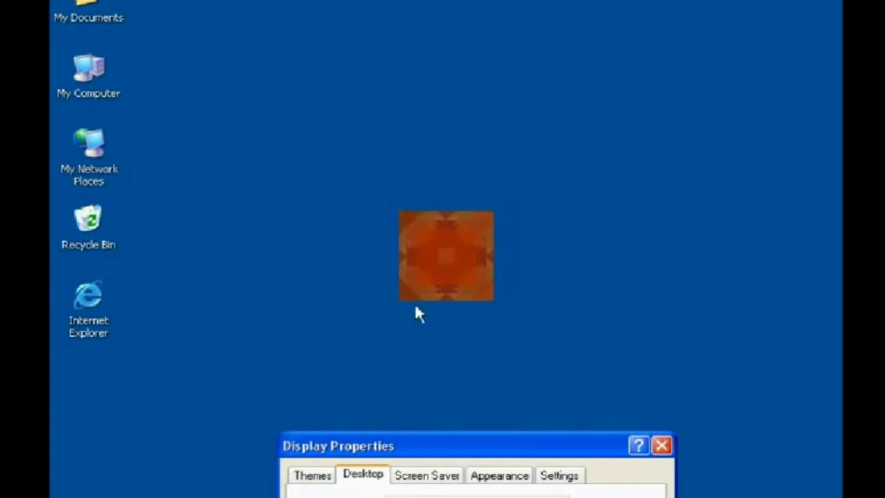
left_click_drag(413, 444, 408, 58)
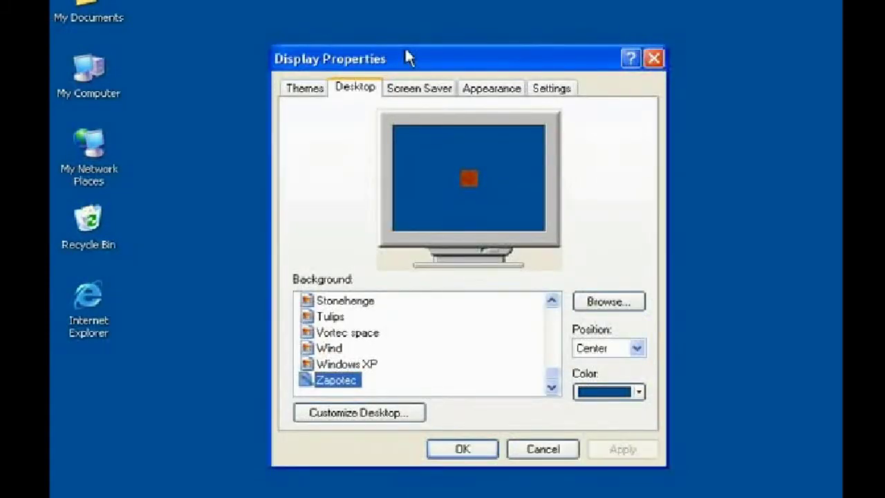
- Apply the Tile position to the Zapotec background and view the pattern on the uncovered desktop
left_click(588, 349)
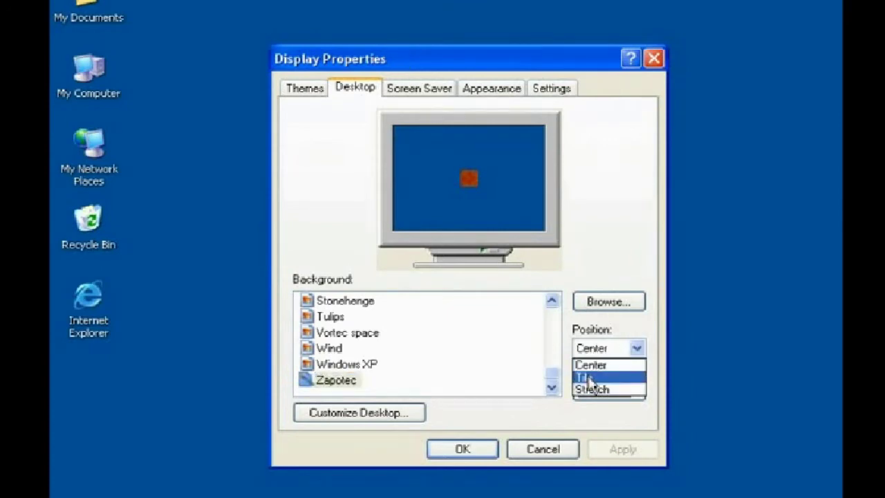
left_click(588, 380)
left_click(624, 452)
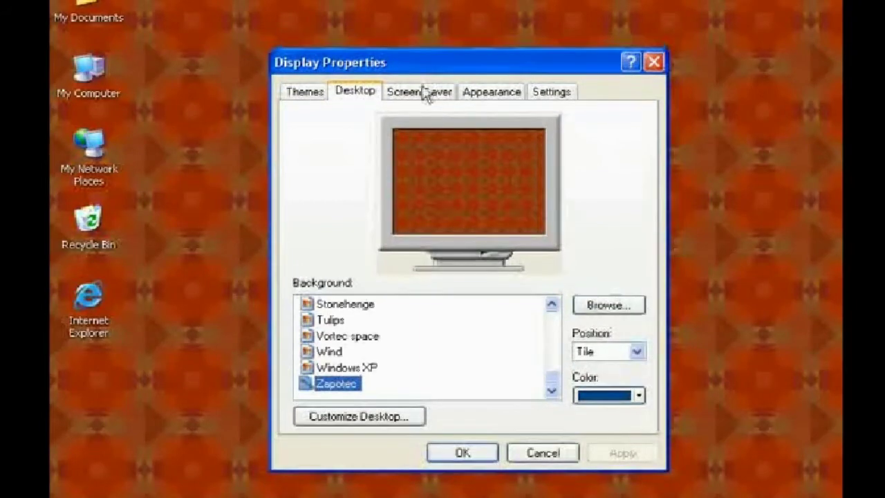
left_click_drag(424, 64, 500, 432)
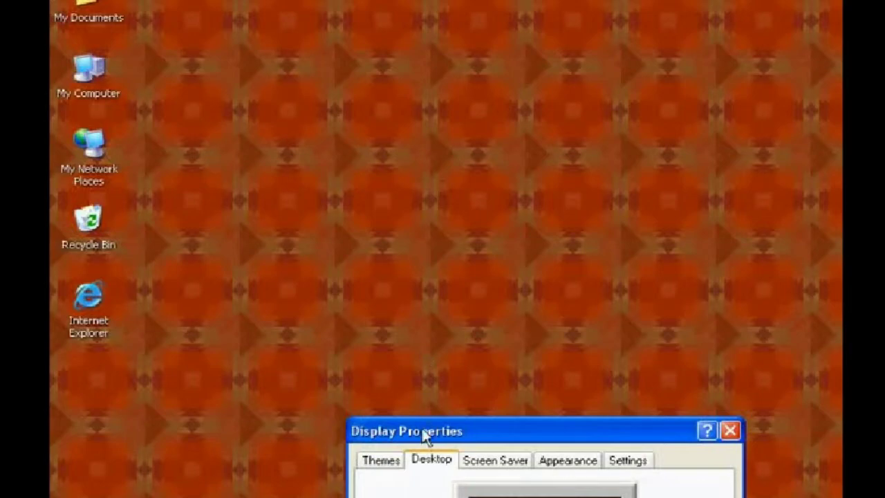
left_click_drag(424, 436, 355, 54)
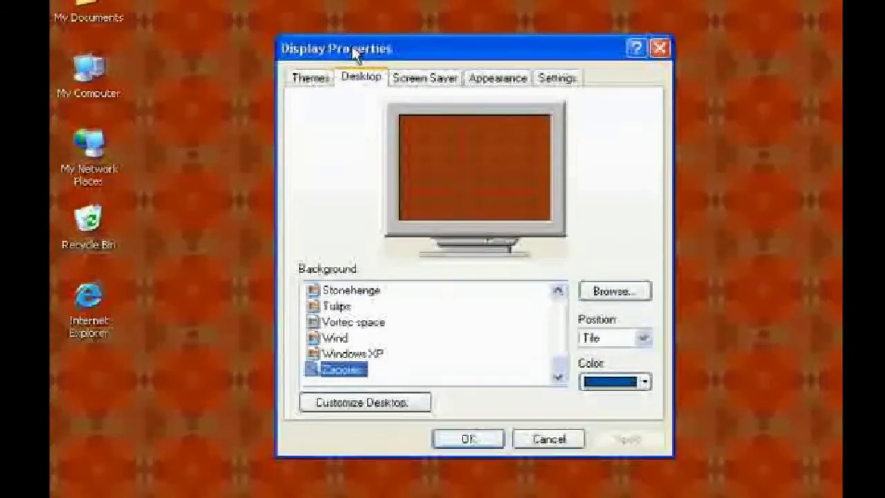
- Apply the Stretch position to the Zapotec background
left_click(599, 340)
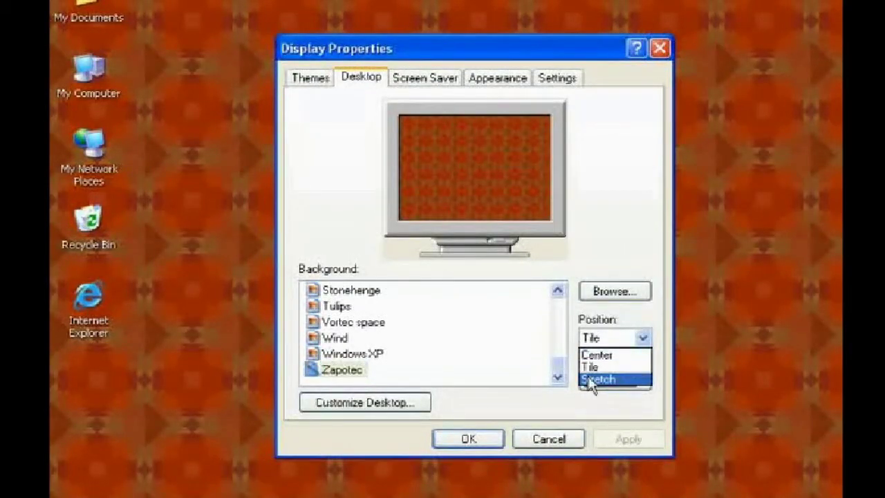
left_click(597, 379)
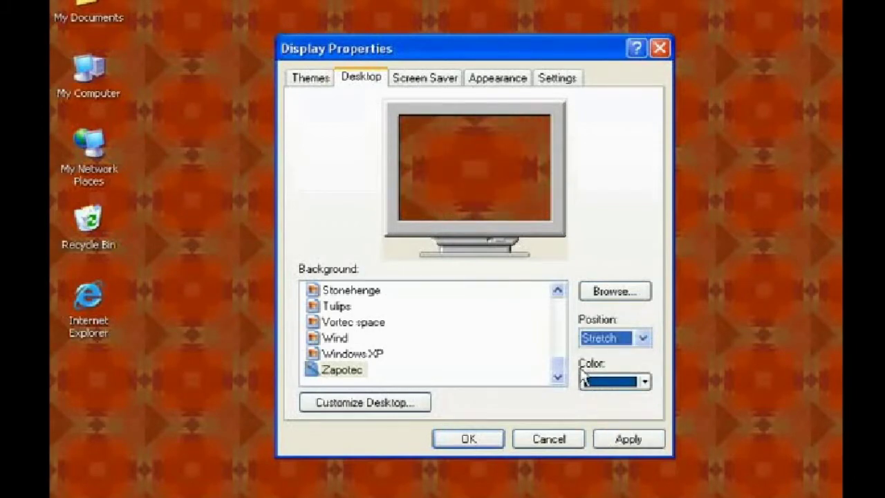
left_click(623, 441)
left_click(716, 486)
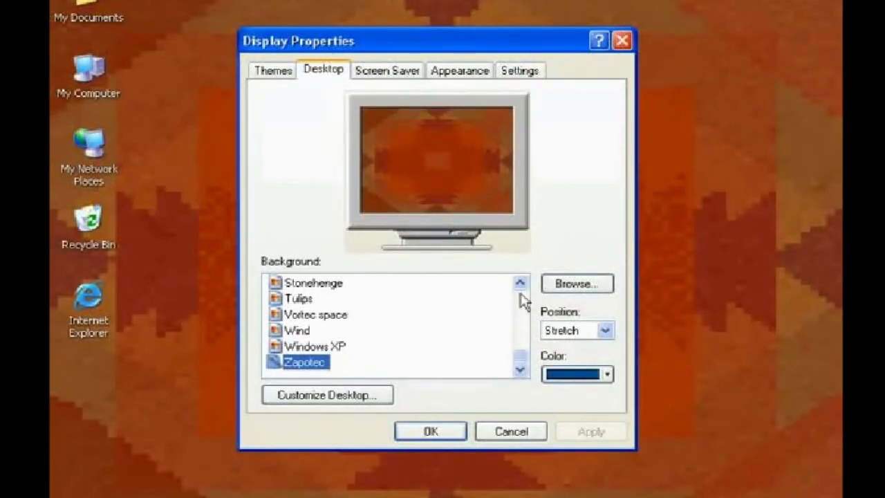
- Browse for a custom background picture in the Sample Pictures folder inside My Pictures under My Documents
left_click(560, 291)
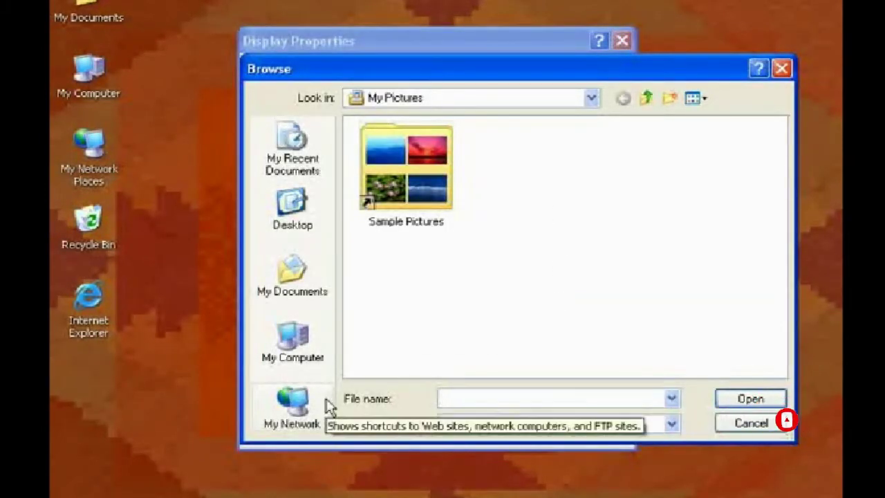
left_click(292, 272)
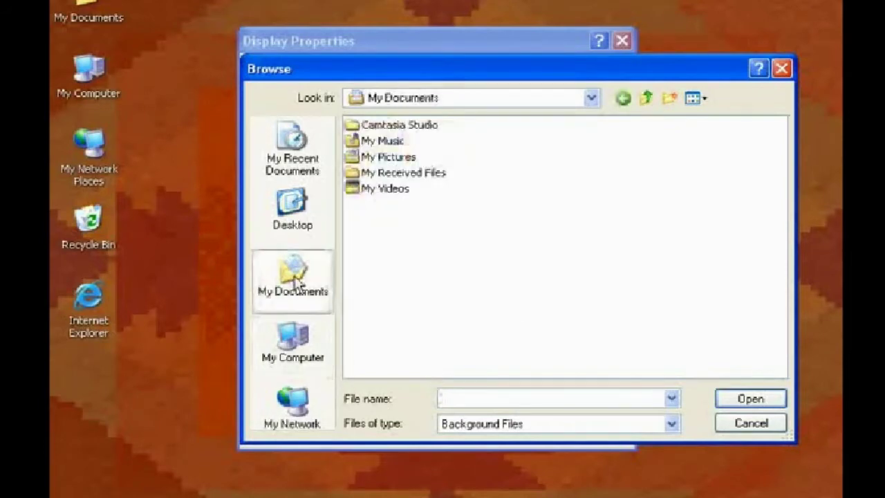
double_click(395, 157)
double_click(422, 197)
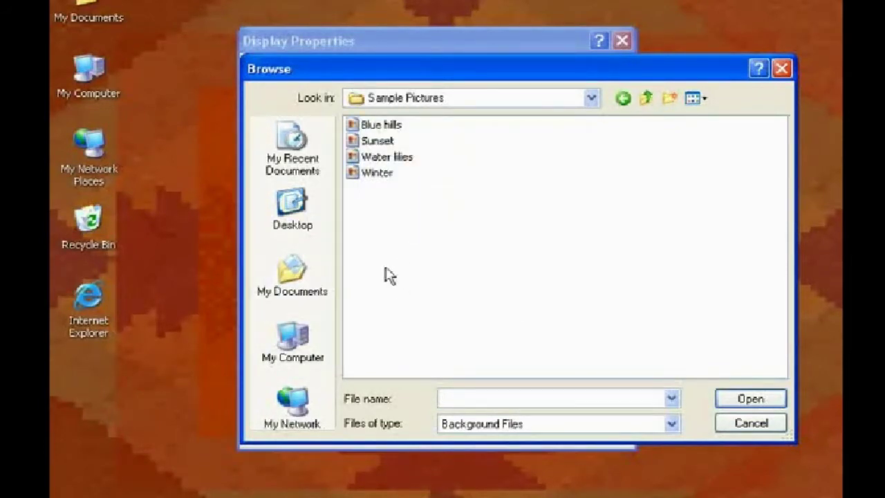
- Apply the Sunset picture as the desktop background and view it on the uncovered desktop
left_click(365, 126)
left_click(374, 142)
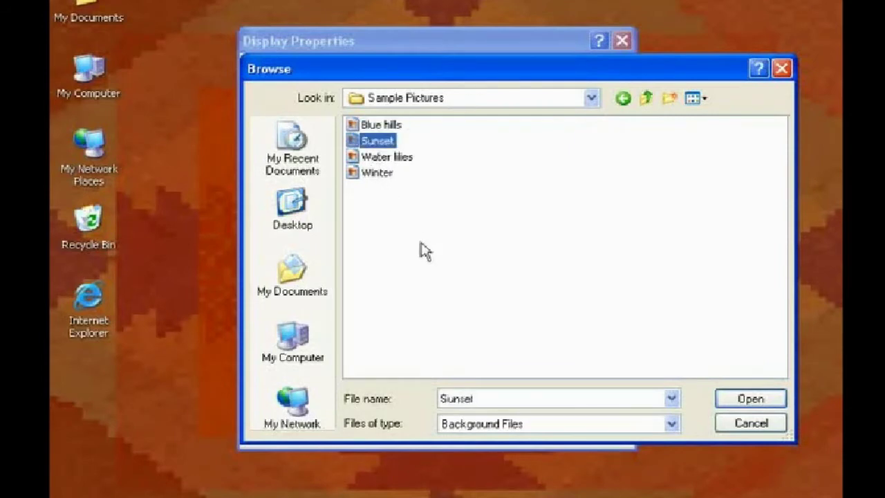
left_click(734, 401)
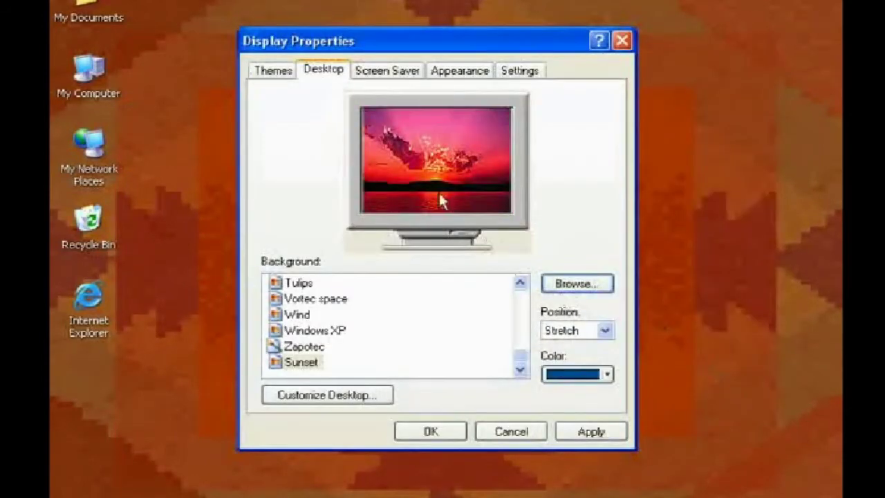
left_click(606, 439)
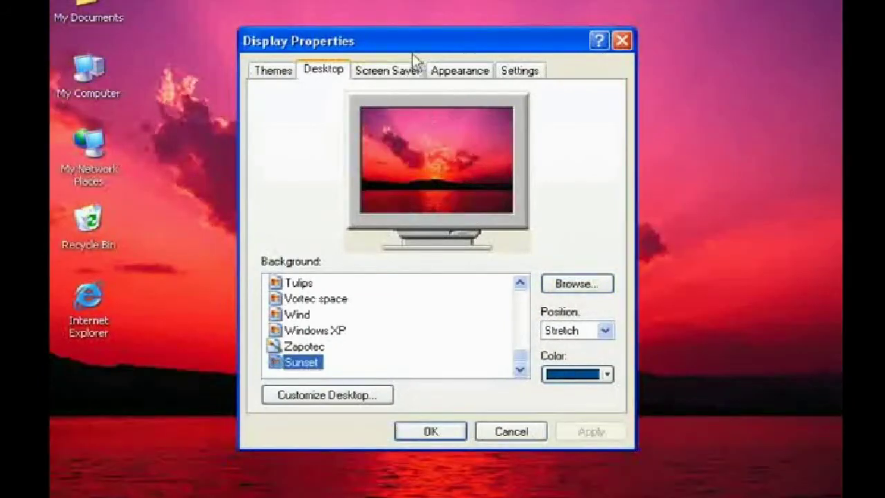
key("Return")
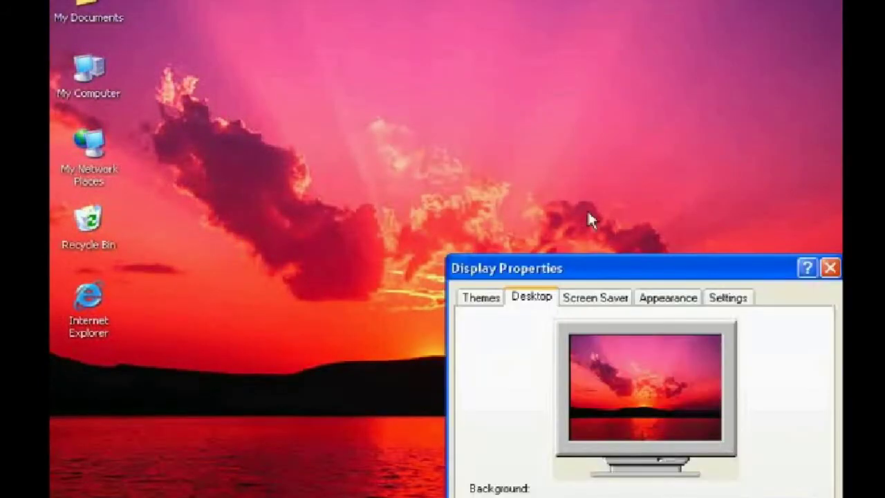
left_click_drag(630, 270, 445, 39)
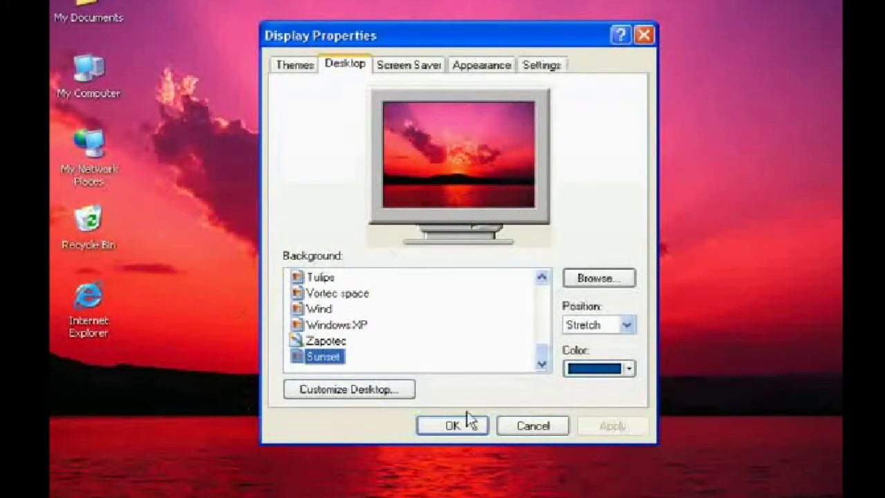
- Hide the My Documents, My Computer, My Network Places and Internet Explorer icons from the desktop and apply the change
left_click(341, 392)
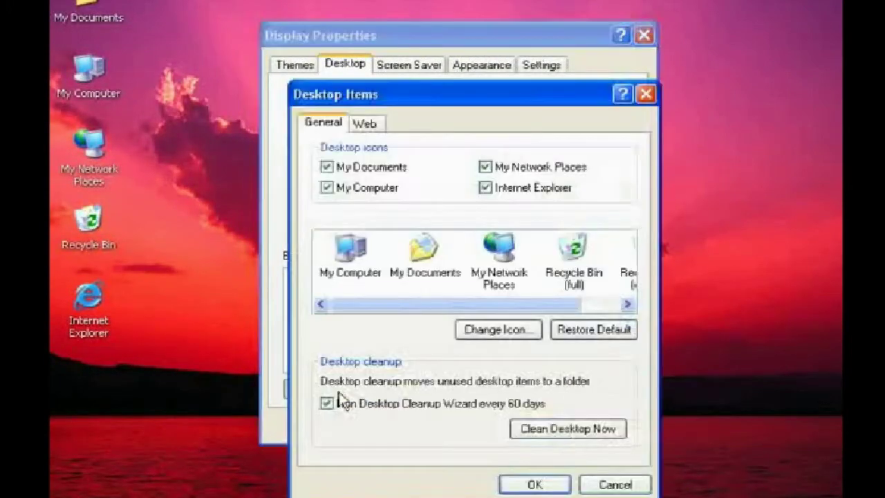
left_click(327, 167)
left_click(326, 188)
left_click(485, 167)
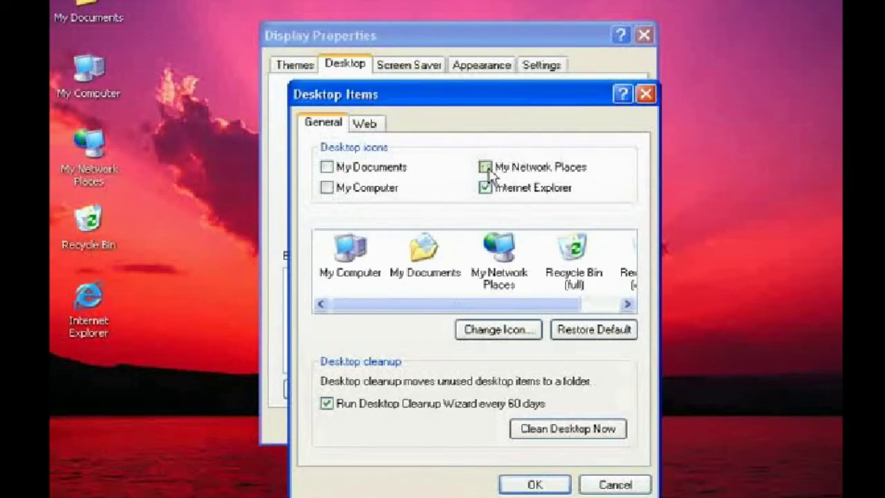
left_click(485, 188)
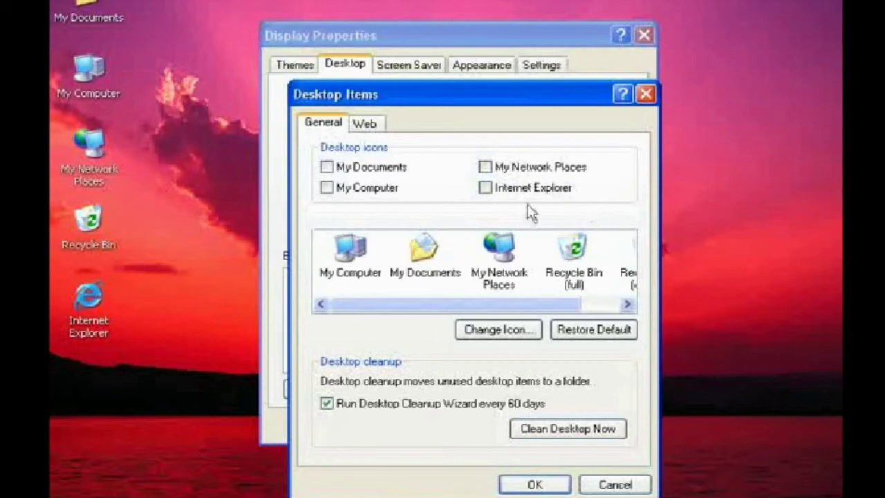
left_click(534, 485)
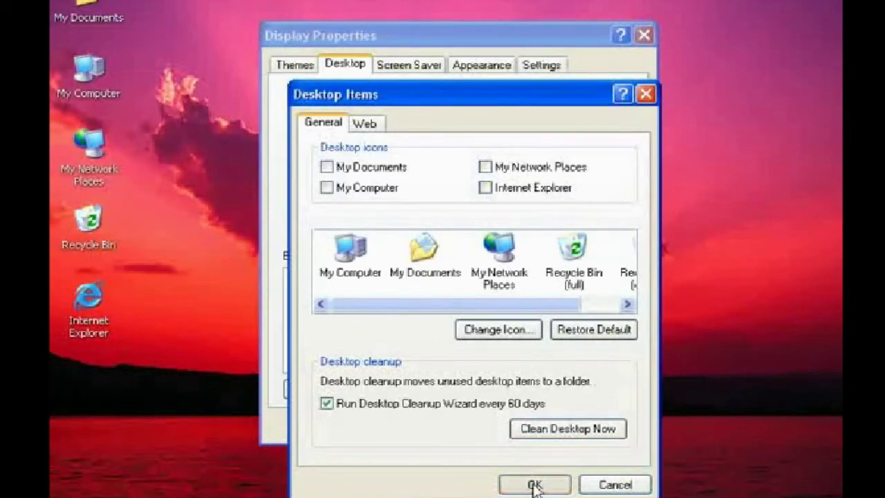
left_click(612, 427)
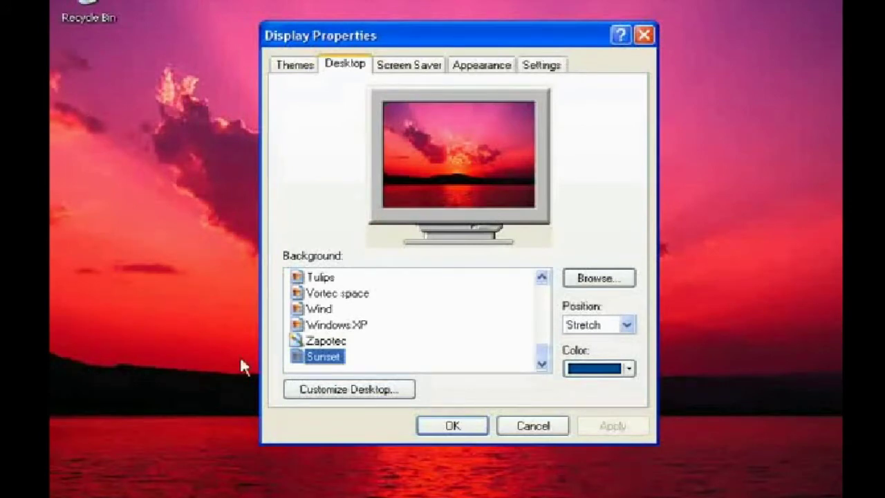
- Restore the My Documents, My Computer, My Network Places and Internet Explorer icons to the desktop and apply the change
left_click(302, 390)
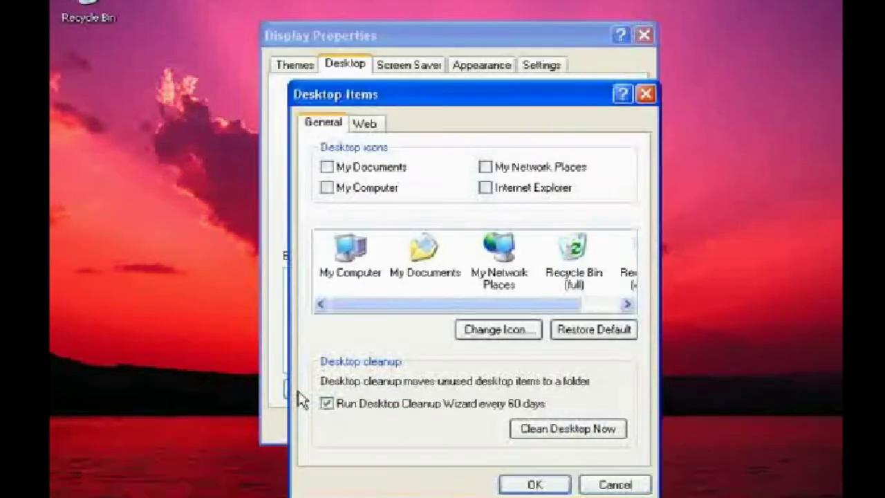
left_click(327, 168)
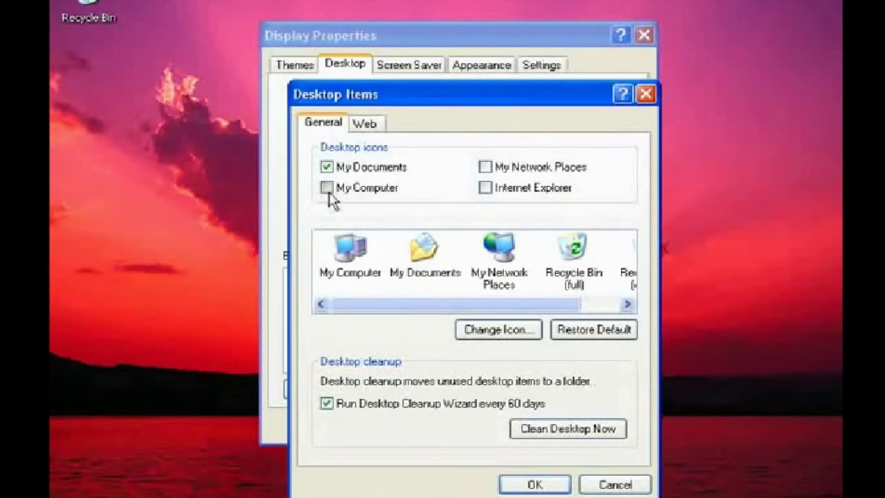
left_click(327, 188)
left_click(485, 188)
left_click(486, 168)
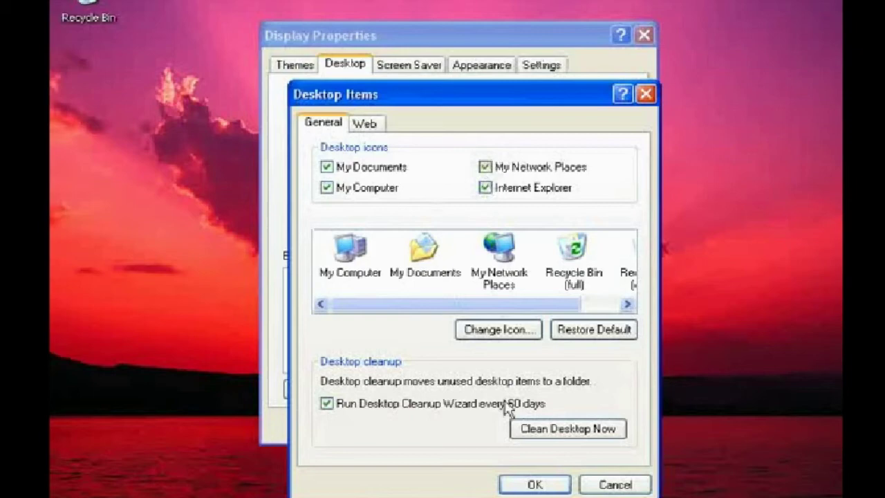
left_click(530, 483)
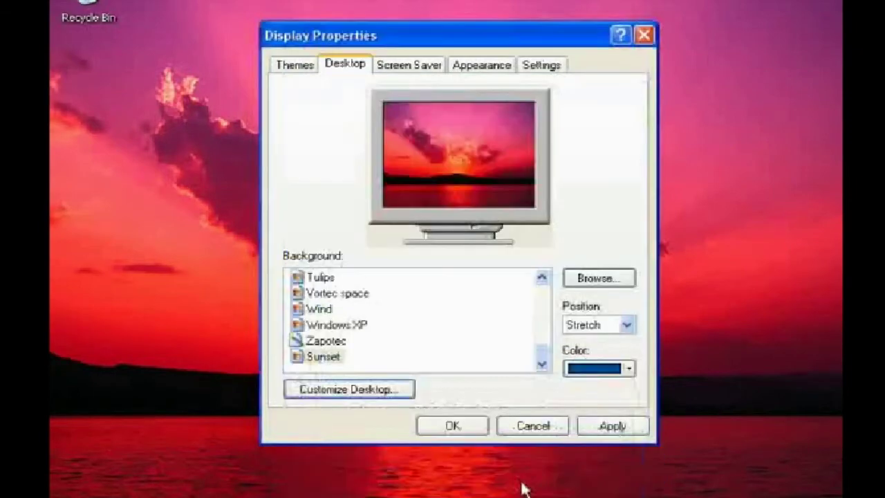
left_click(589, 432)
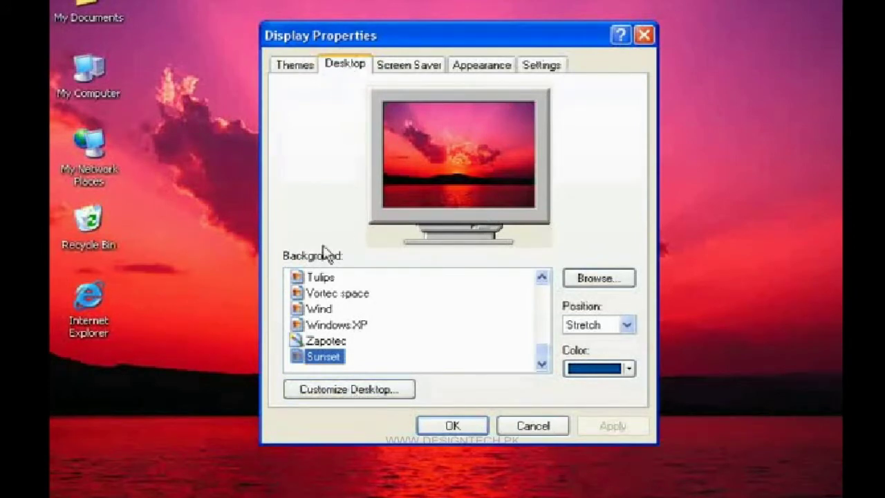
- Set the screen saver wait to 10 minutes and choose the 3D Text screen saver
left_click(402, 67)
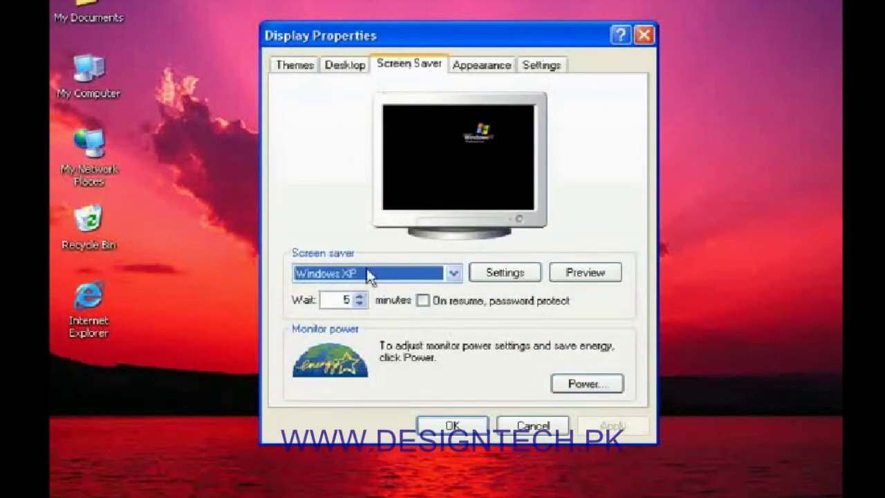
left_click(333, 301)
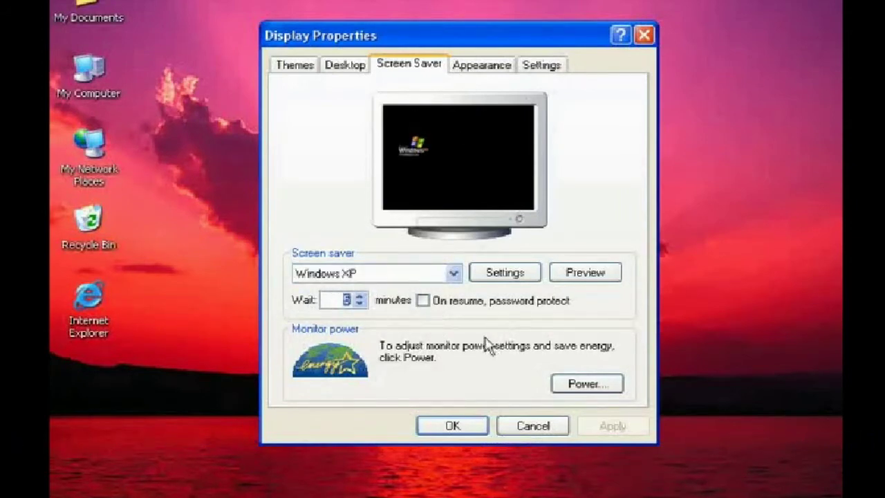
type("10")
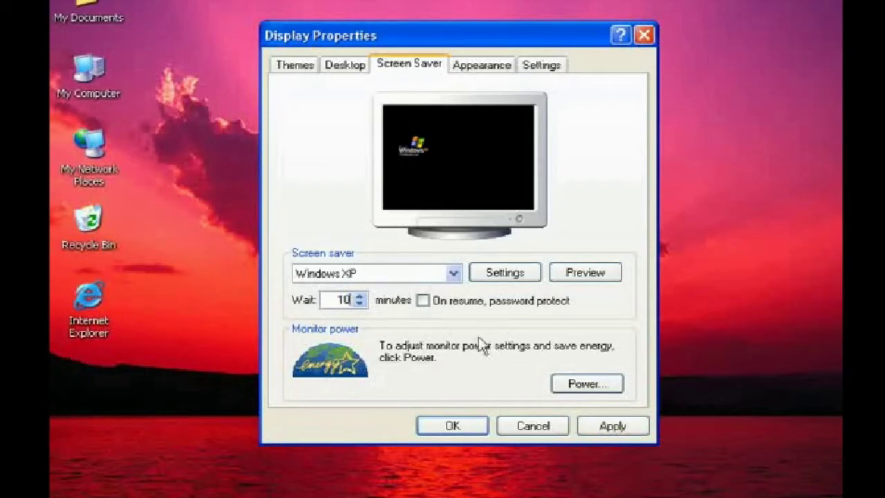
left_click(454, 275)
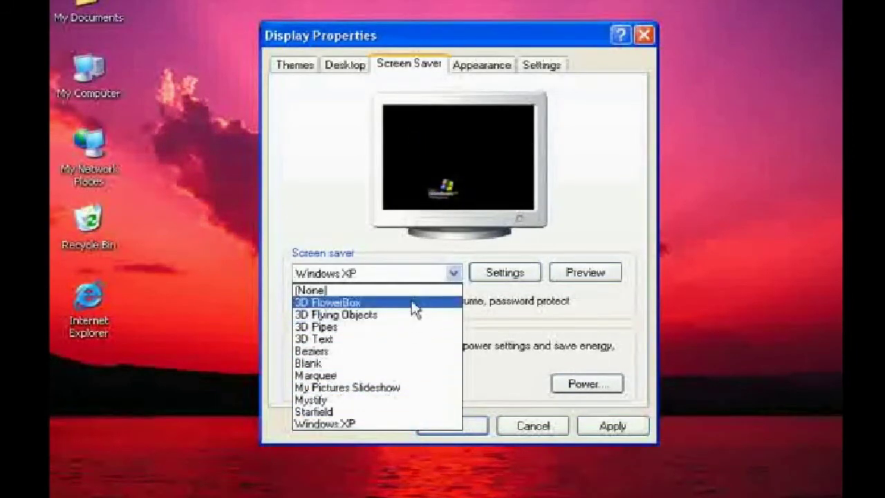
left_click(391, 339)
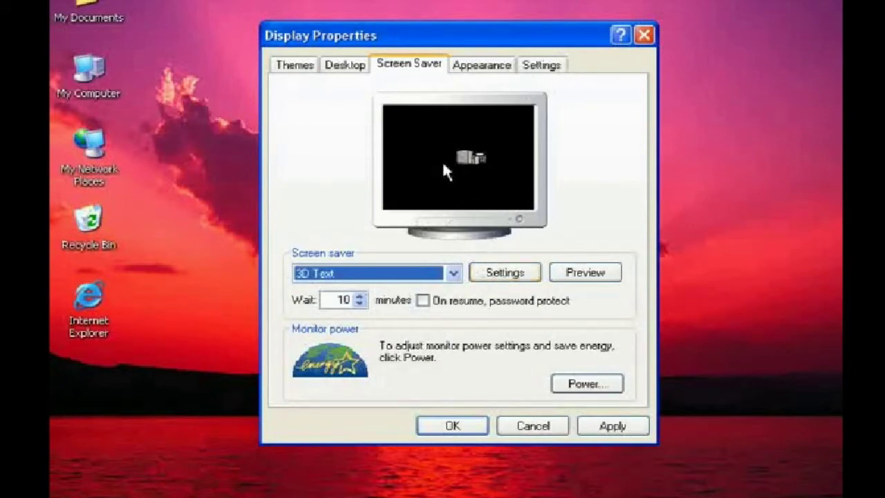
- Set the 3D Text screen saver's custom text to "Windows xp", and preview and apply the screen saver
left_click(489, 278)
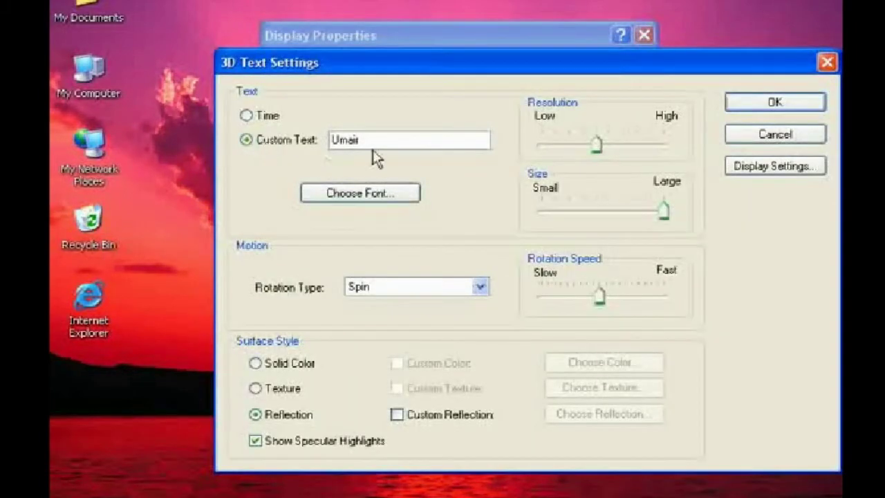
left_click_drag(360, 140, 174, 140)
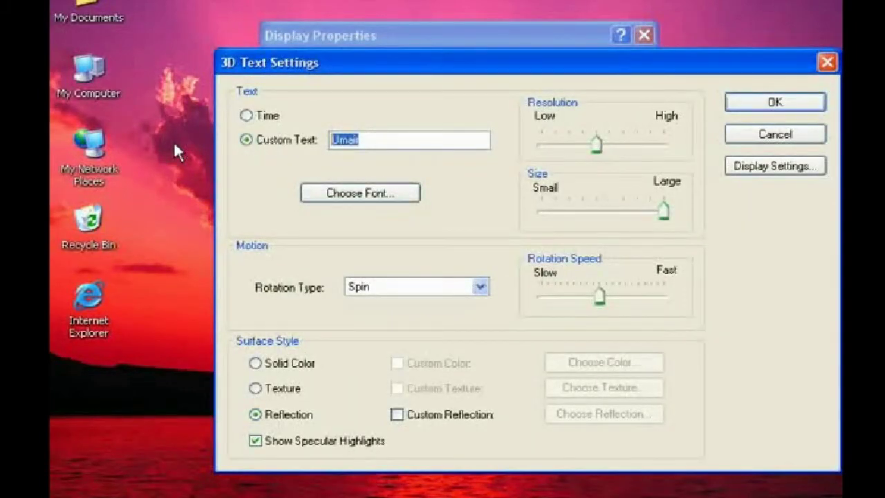
type("Windows xp")
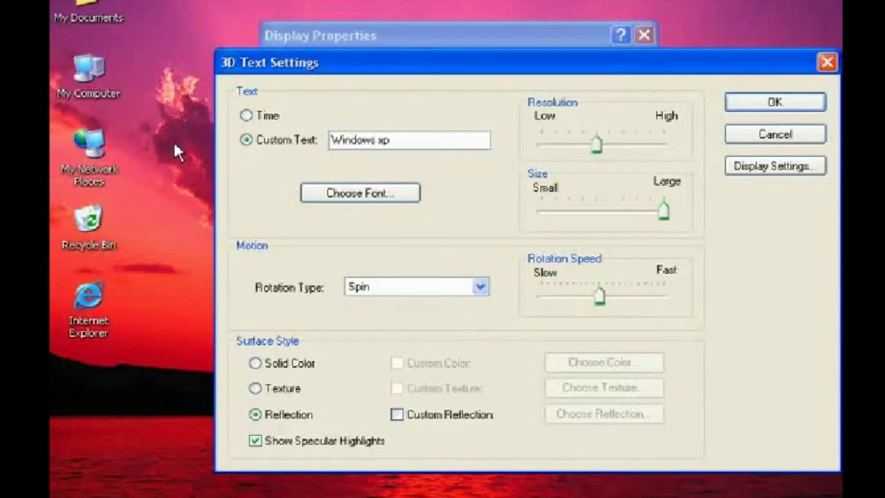
left_click(734, 108)
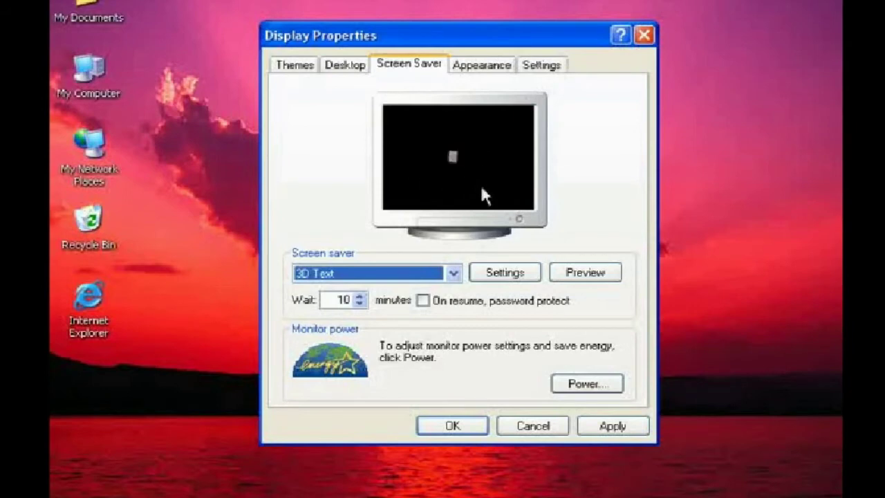
left_click(579, 277)
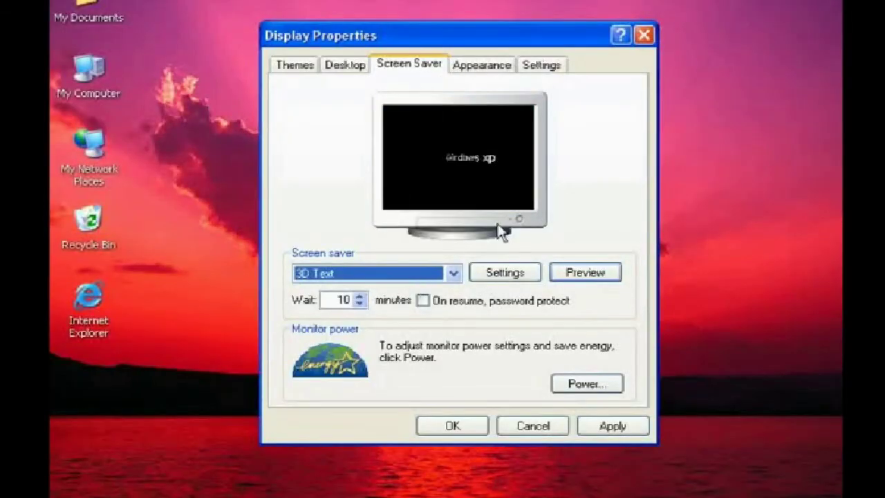
left_click(603, 435)
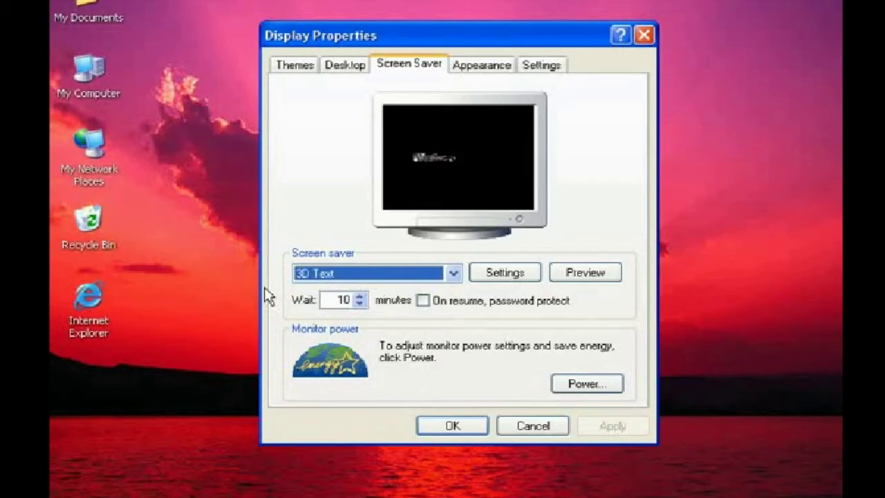
- Apply the Windows Classic style with the Wheat color scheme and view the look in the My Computer window
left_click(484, 80)
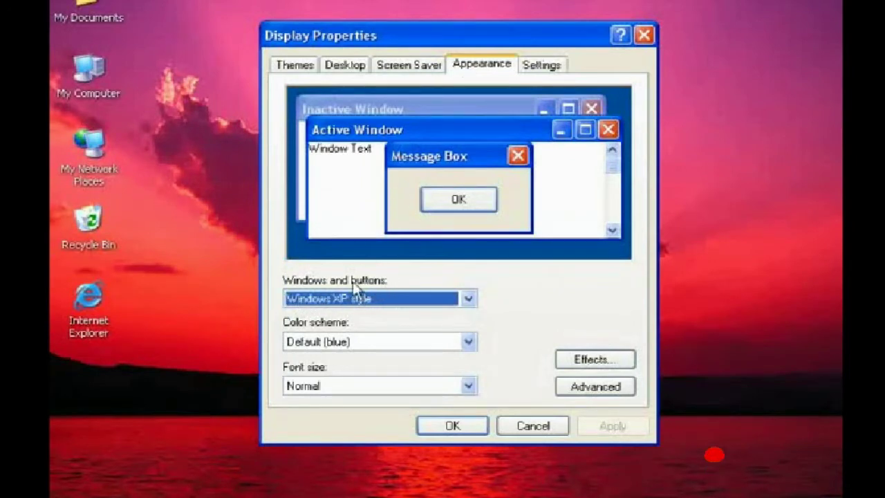
left_click(381, 301)
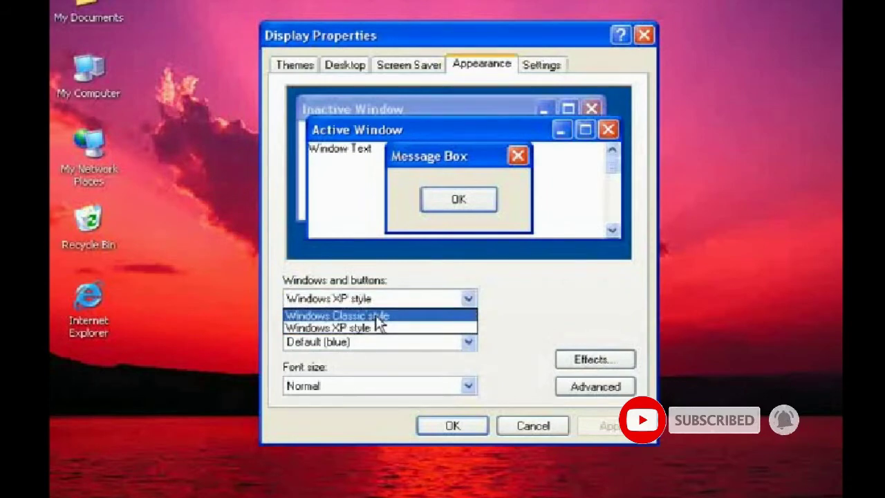
left_click(377, 316)
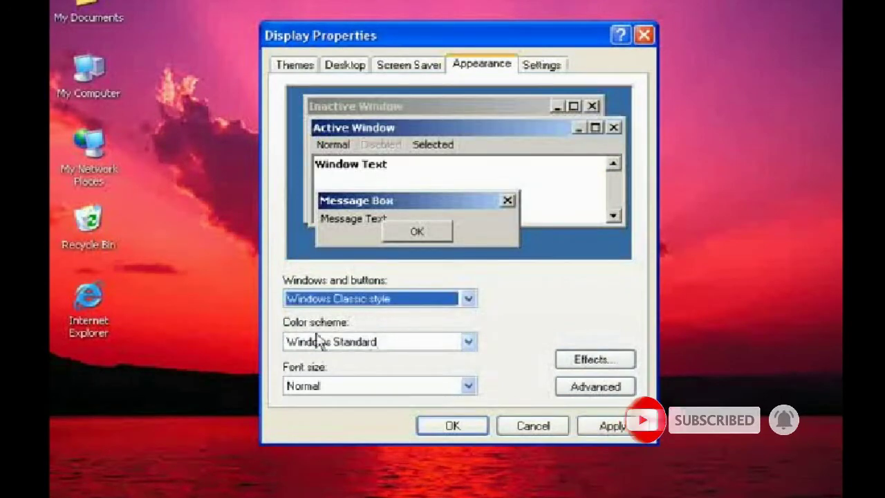
left_click(359, 342)
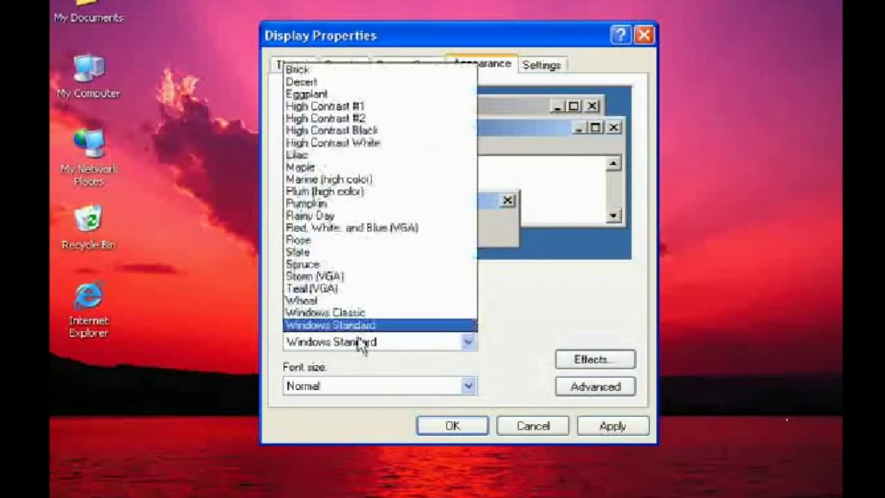
left_click(328, 302)
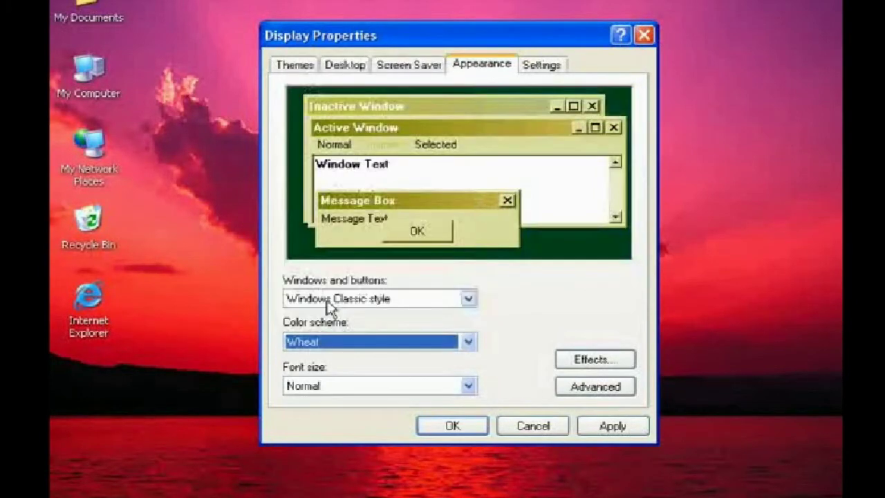
left_click(613, 429)
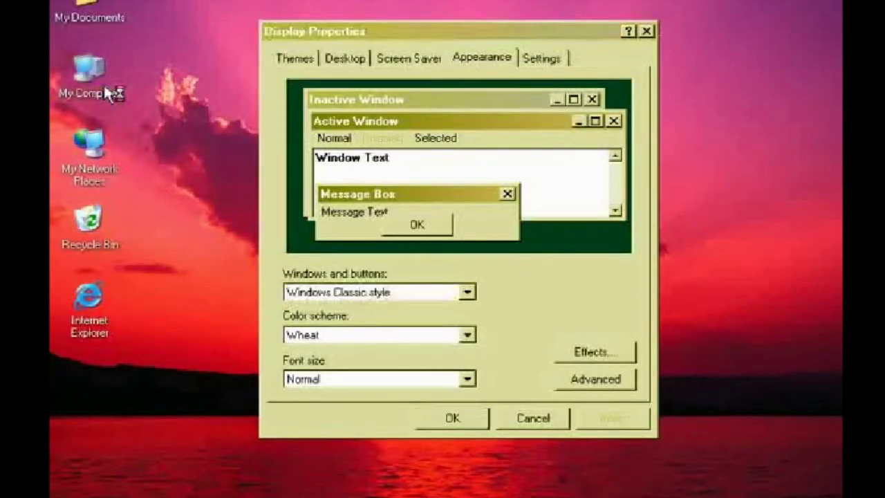
double_click(103, 83)
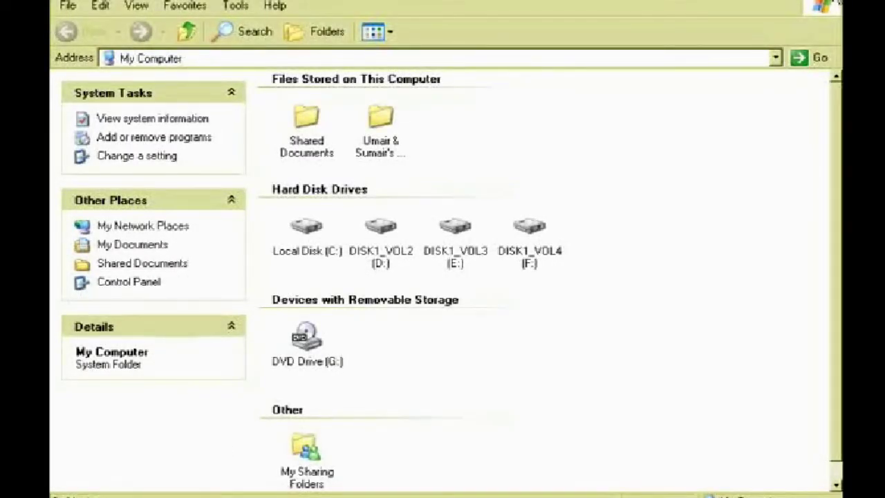
left_click(839, 3)
- Apply the Windows XP style to windows and buttons and view the look in the My Computer window
left_click(425, 292)
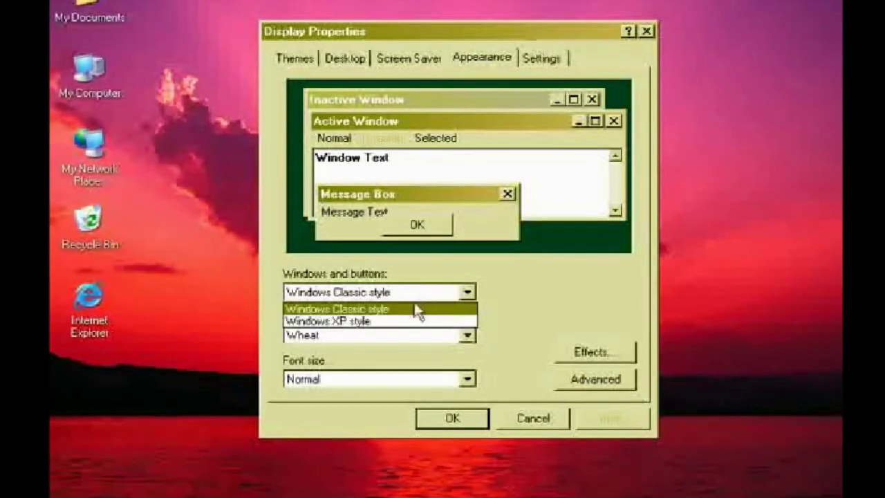
left_click(406, 321)
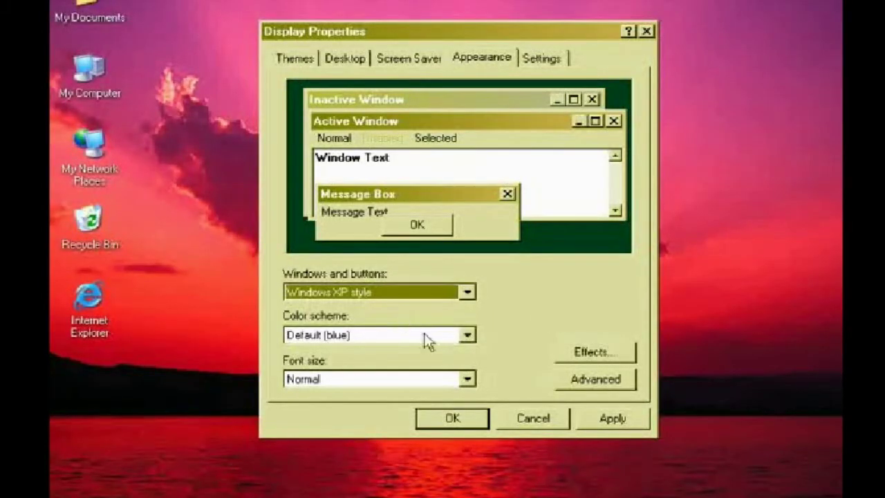
left_click(634, 429)
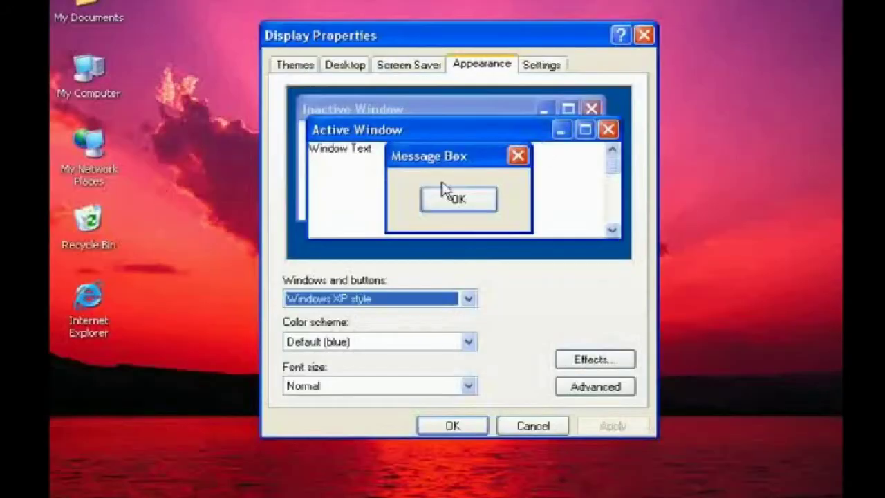
double_click(78, 75)
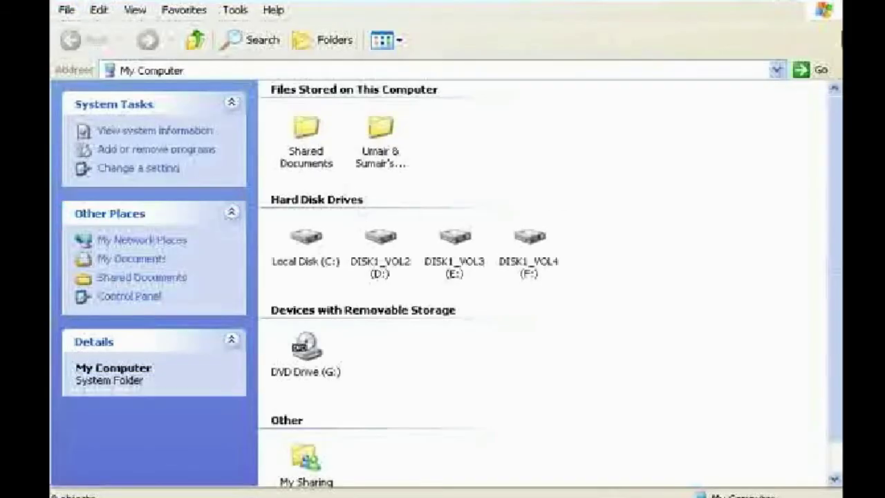
left_click(834, 7)
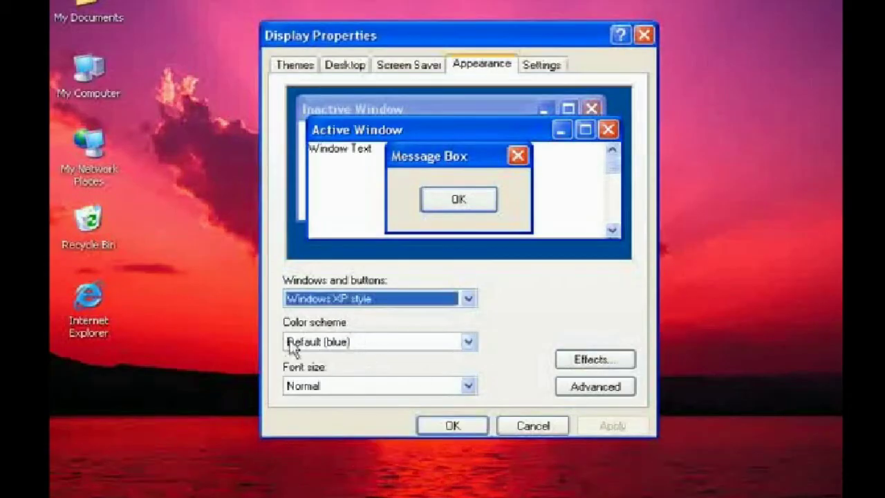
- Apply the Silver color scheme to the Windows XP style and view the look in the My Computer window
left_click(406, 346)
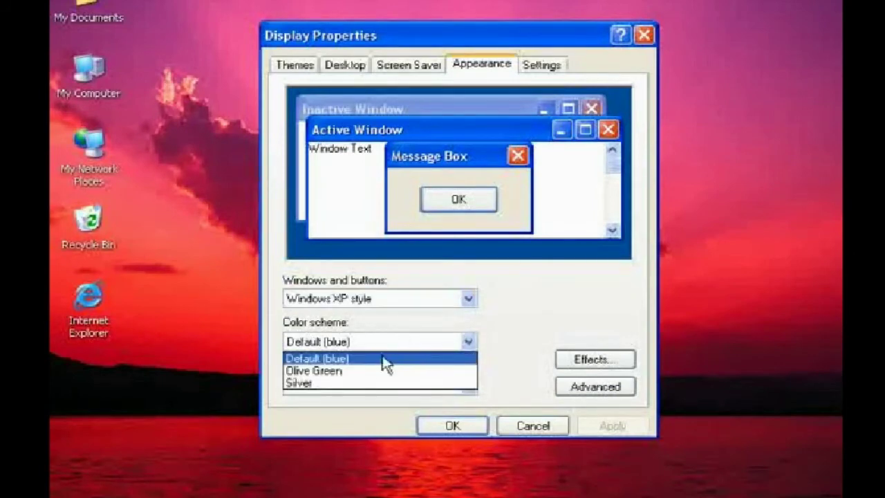
left_click(358, 384)
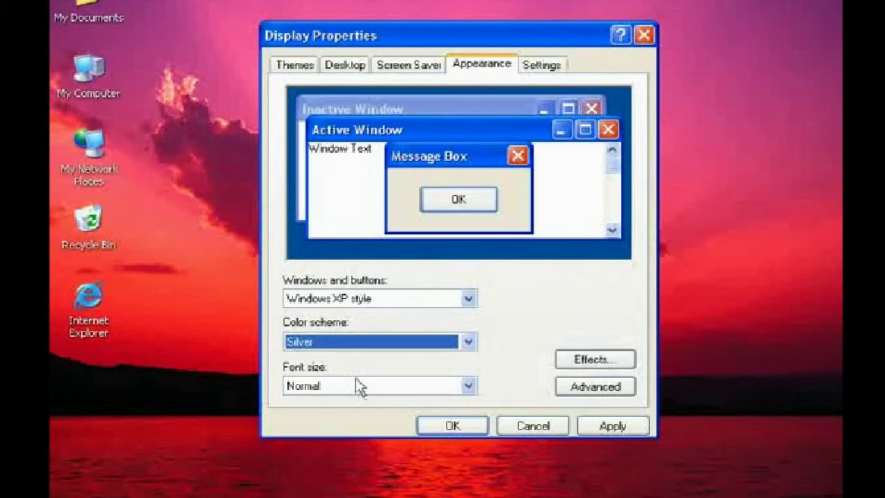
left_click(612, 428)
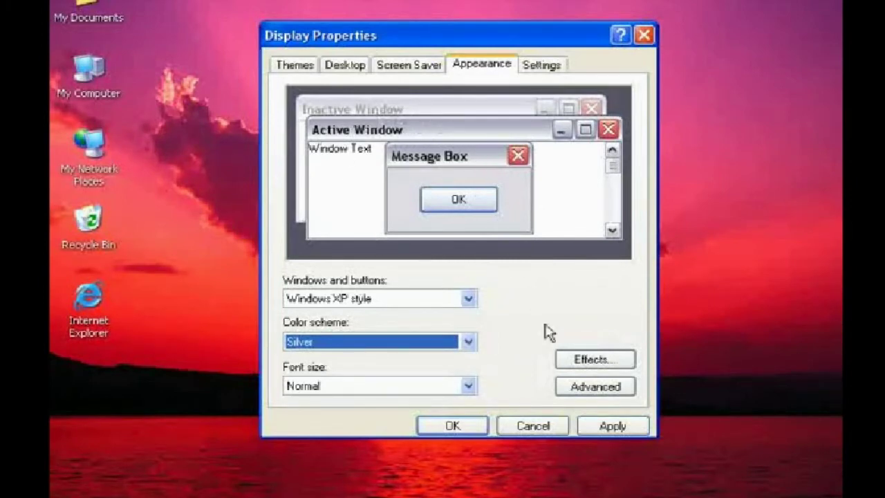
left_click(599, 428)
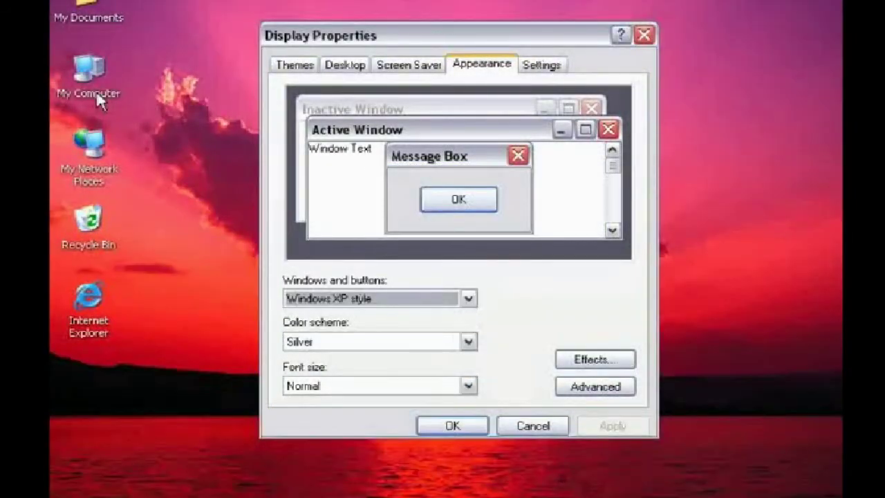
double_click(97, 90)
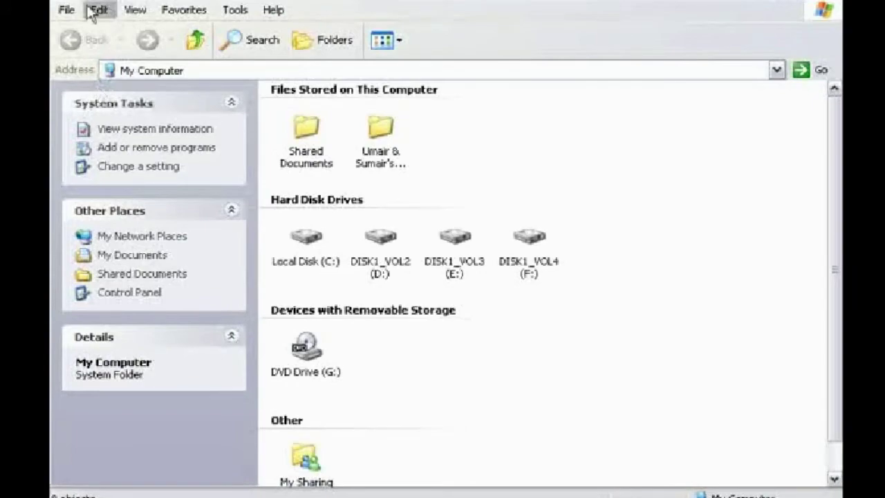
left_click(837, 7)
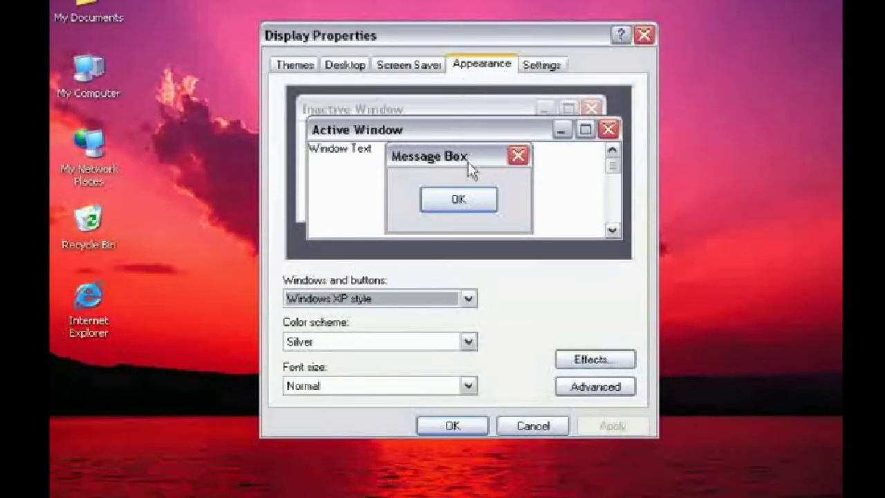
- Apply a screen resolution of 1024 by 768 pixels and set it back to 800 by 600 pixels
left_click(543, 70)
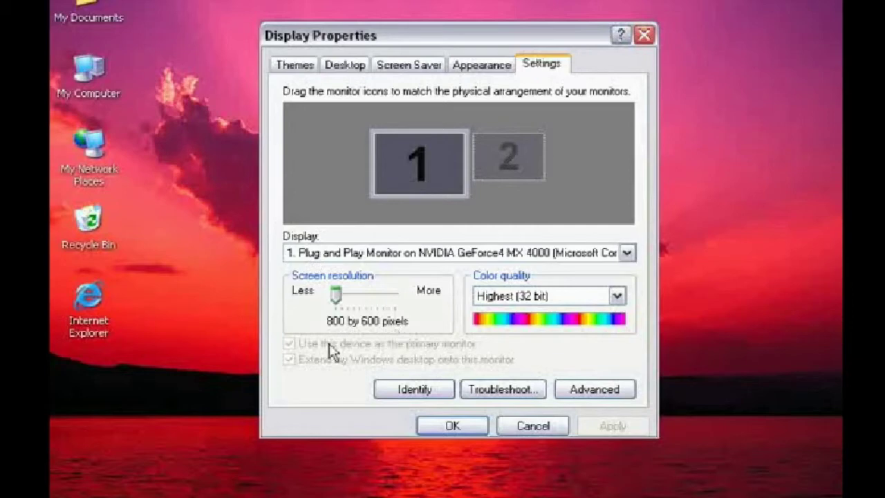
left_click_drag(338, 296, 346, 296)
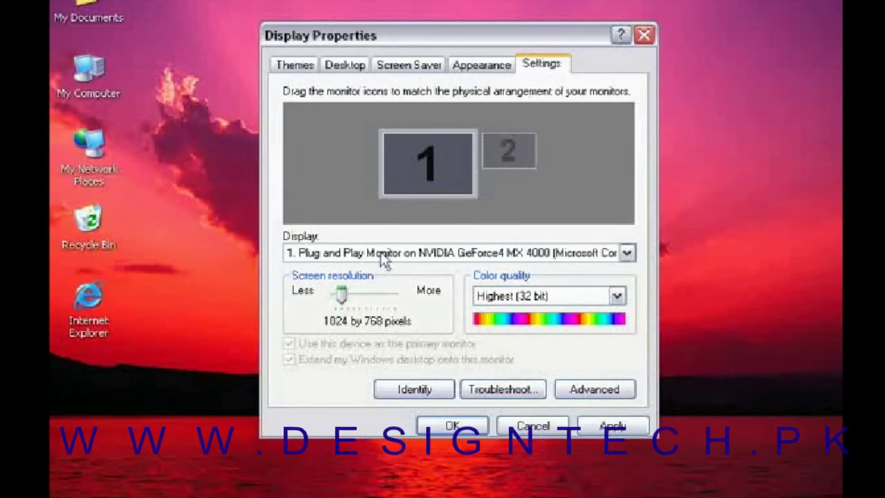
left_click(613, 426)
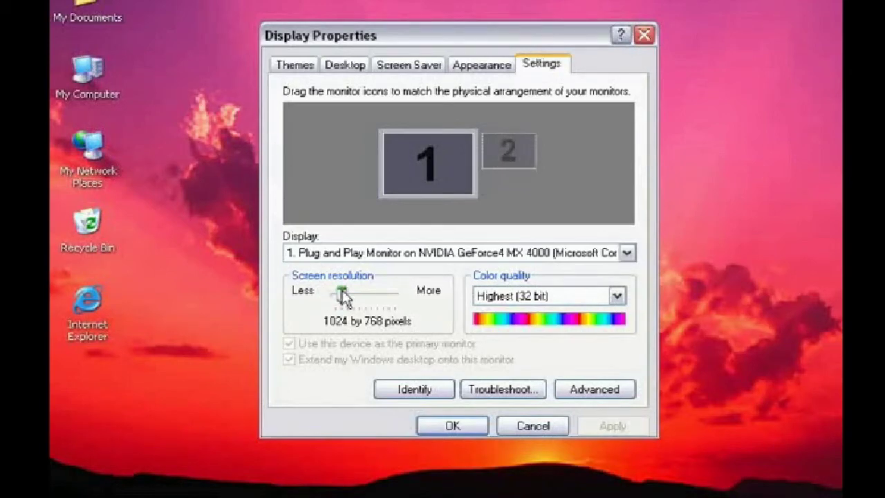
left_click_drag(344, 296, 332, 294)
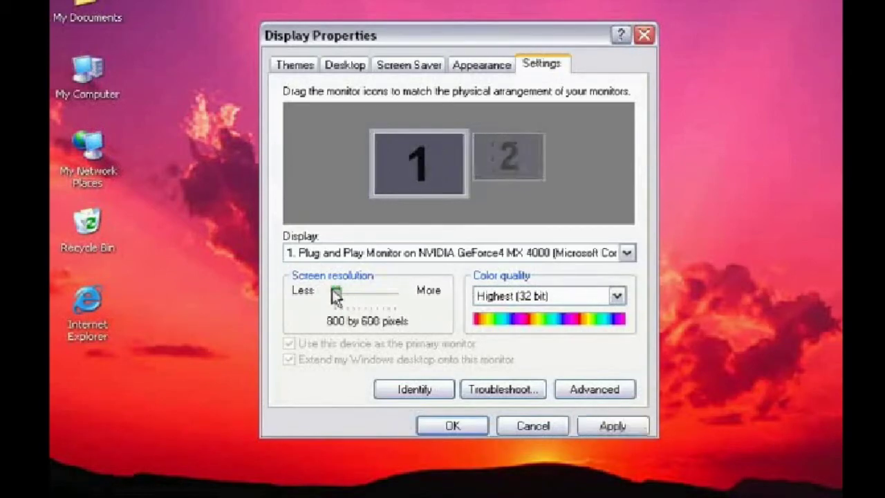
left_click(603, 427)
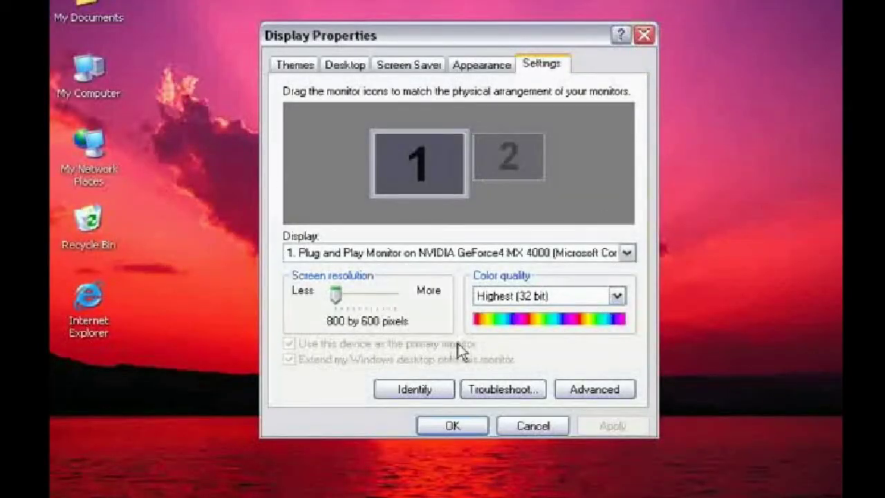
- Set the color quality to Highest (32 bit) and accept the display properties
left_click(497, 296)
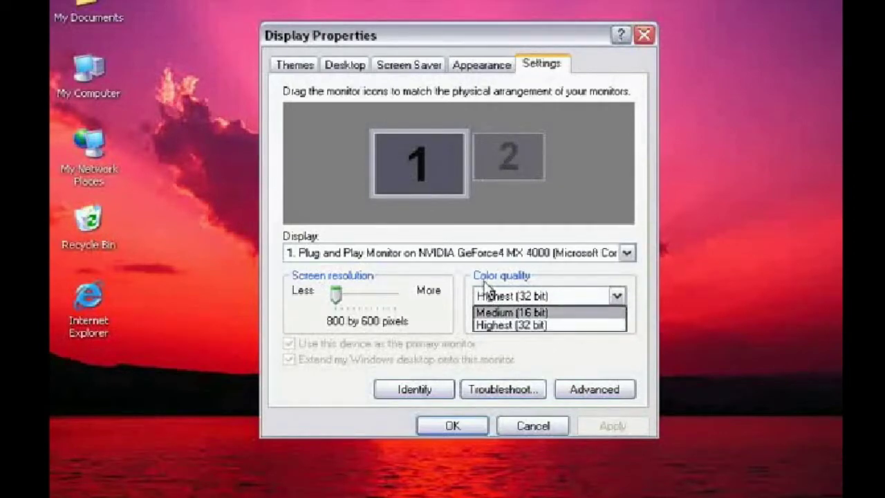
left_click(500, 327)
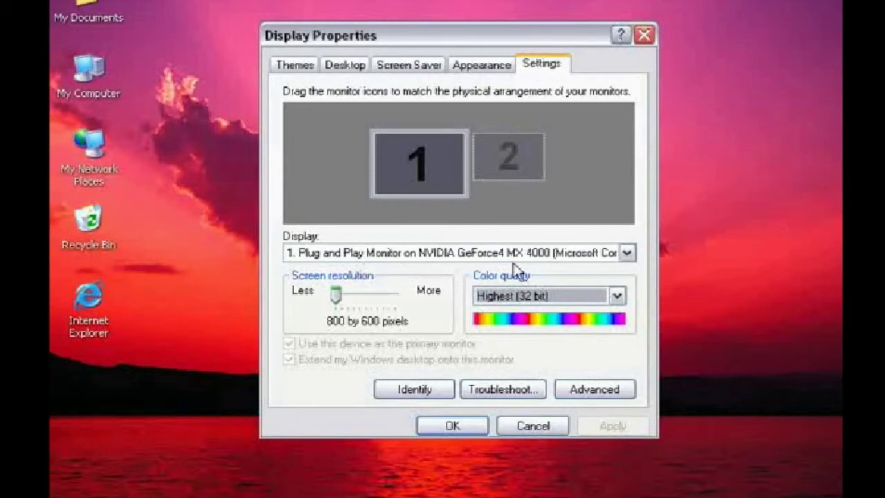
left_click(453, 426)
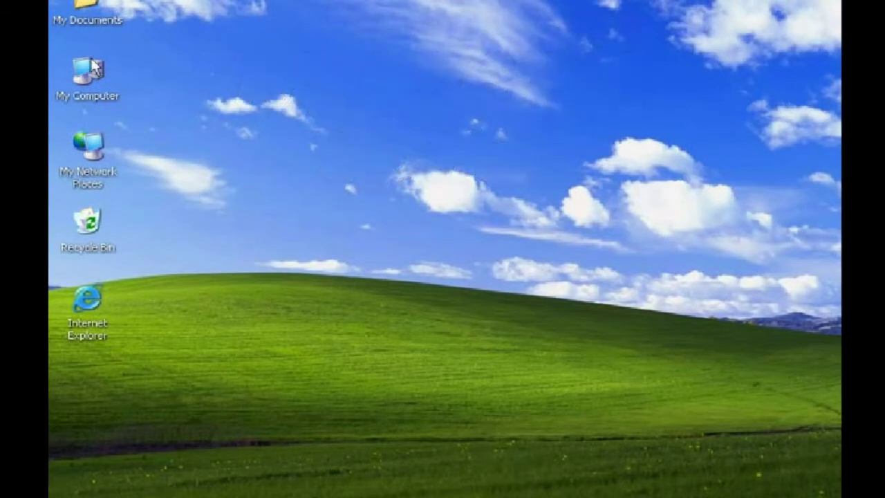
- Scatter the My Documents, My Computer, My Network Places, Recycle Bin and Internet Explorer icons across the desktop
left_click(98, 18)
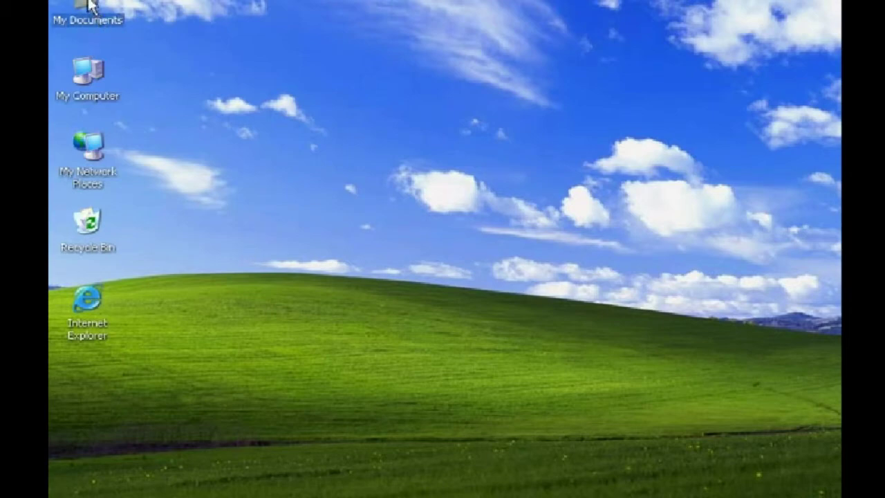
left_click_drag(90, 6, 543, 197)
left_click_drag(95, 72, 559, 73)
left_click_drag(99, 153, 337, 78)
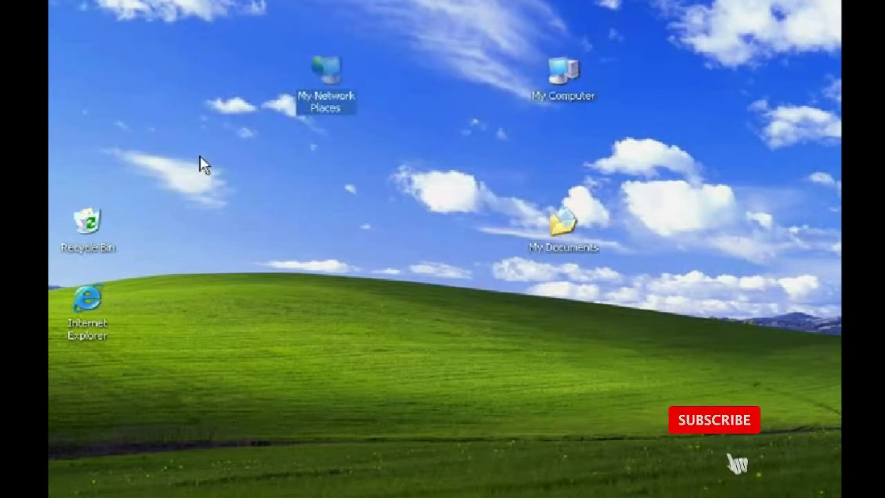
left_click_drag(82, 247, 320, 398)
left_click_drag(103, 330, 474, 190)
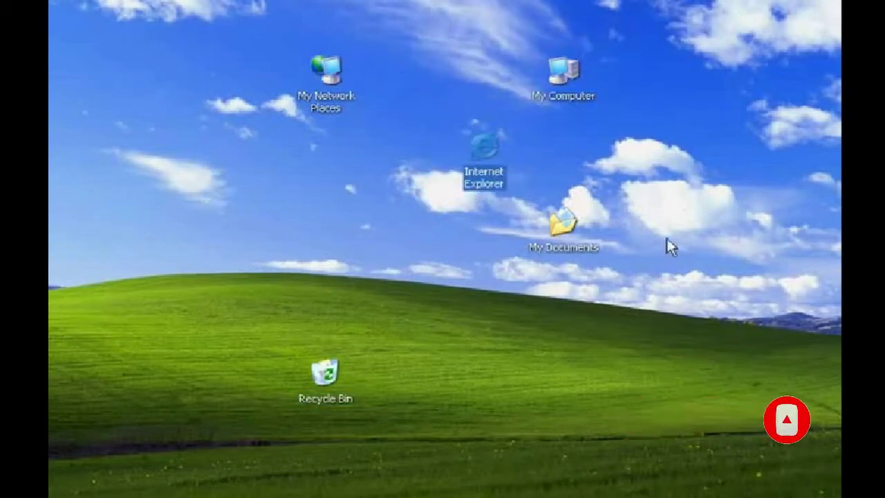
- Turn on Auto Arrange for the desktop icons
right_click(320, 187)
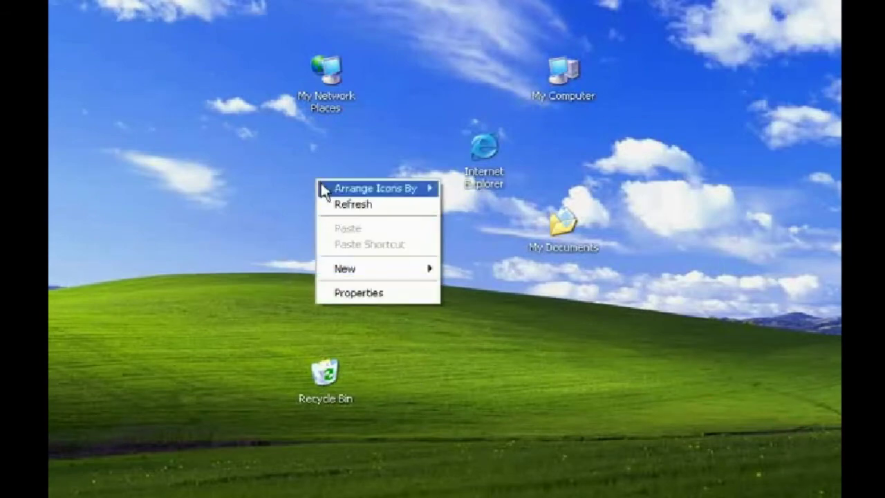
mouse_move(324, 192)
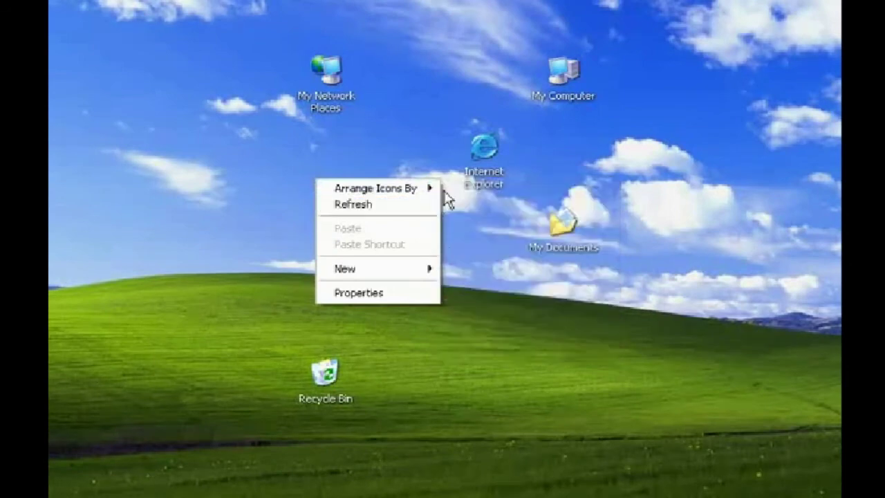
mouse_move(421, 195)
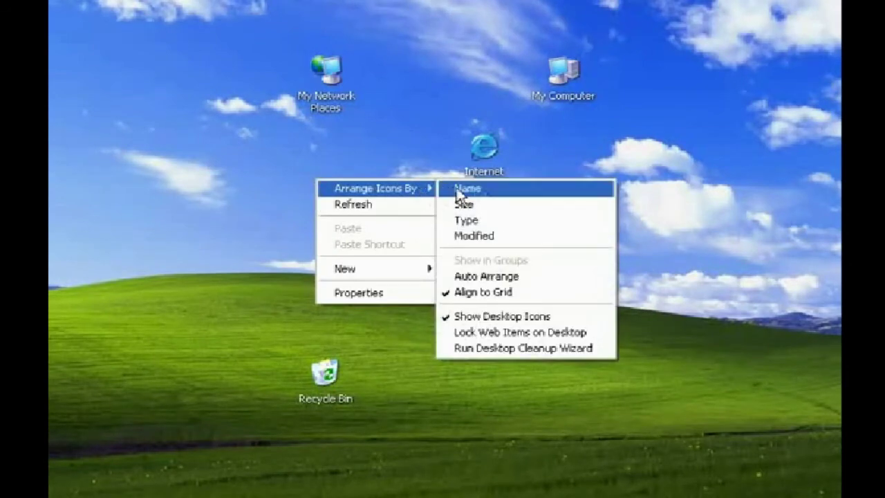
left_click(461, 276)
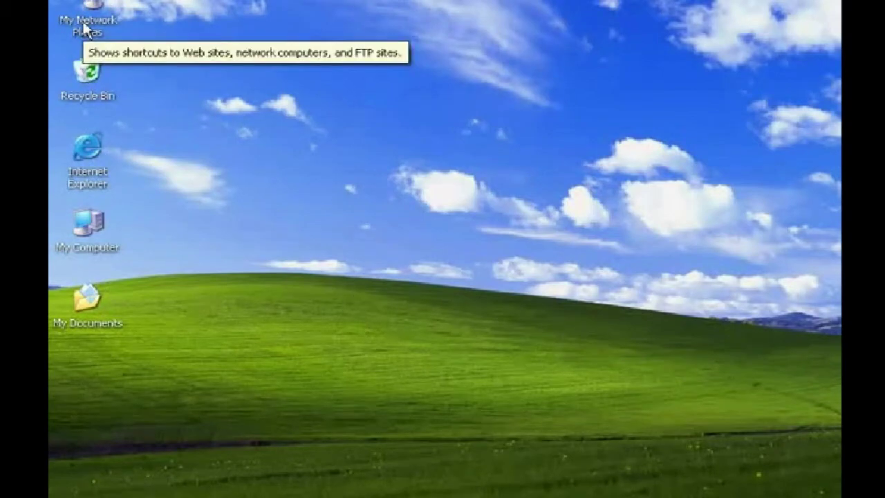
- Try to move the My Network Places, Internet Explorer and My Documents icons out of the auto-arranged column
left_click_drag(82, 18, 319, 191)
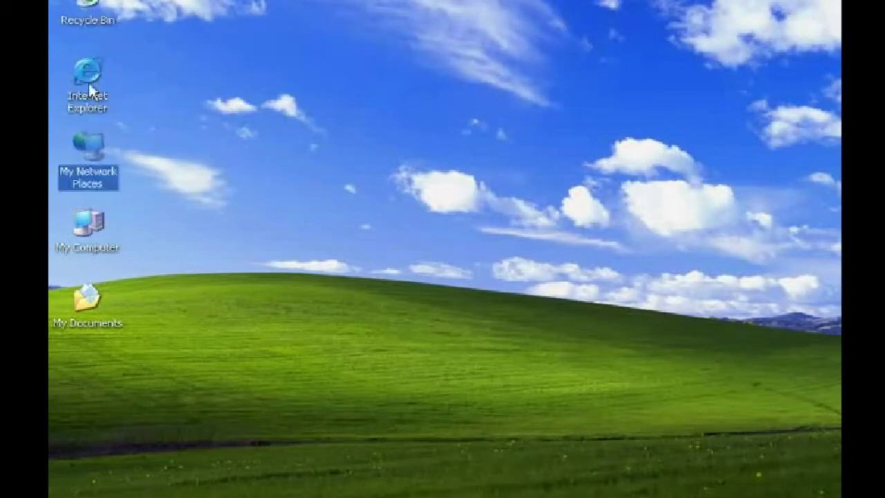
left_click_drag(88, 80, 280, 250)
left_click_drag(106, 294, 186, 173)
- Arrange the desktop icons by type
right_click(392, 139)
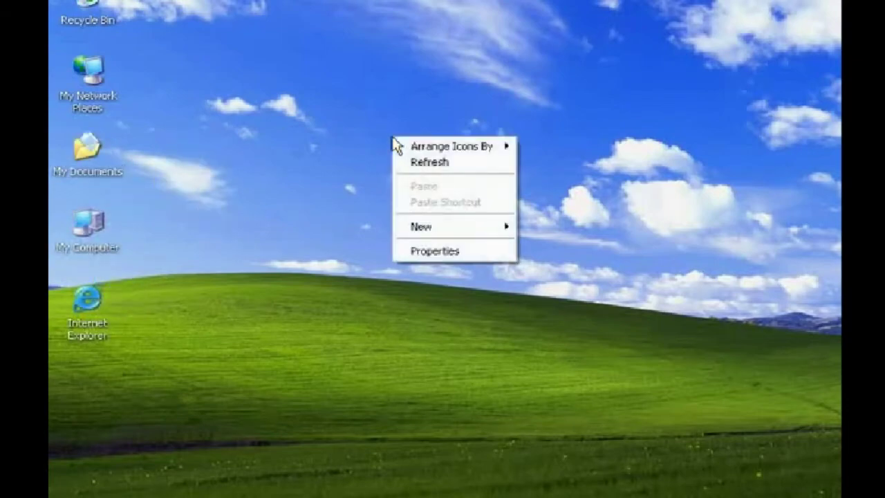
mouse_move(400, 146)
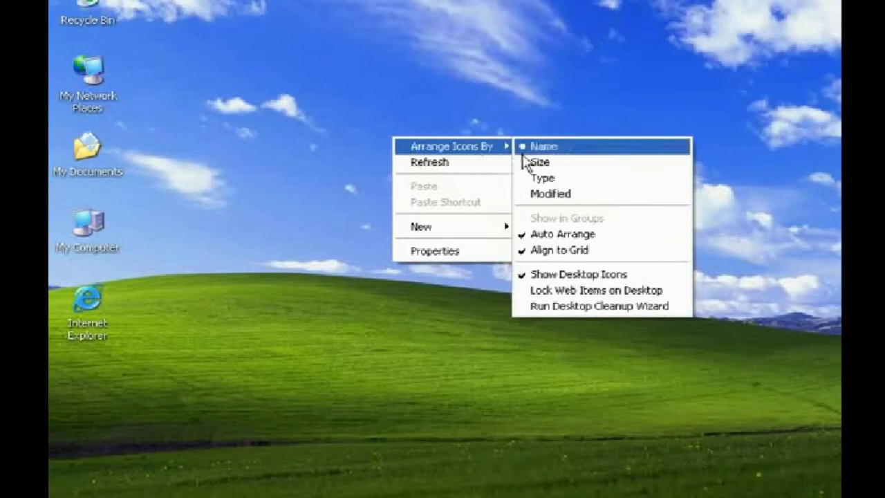
left_click(566, 183)
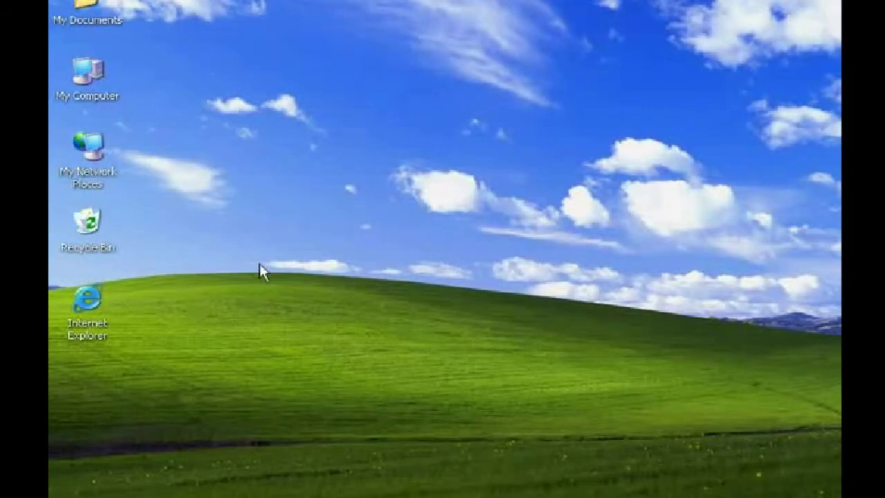
- Arrange the desktop icons by name and refresh the desktop
right_click(341, 184)
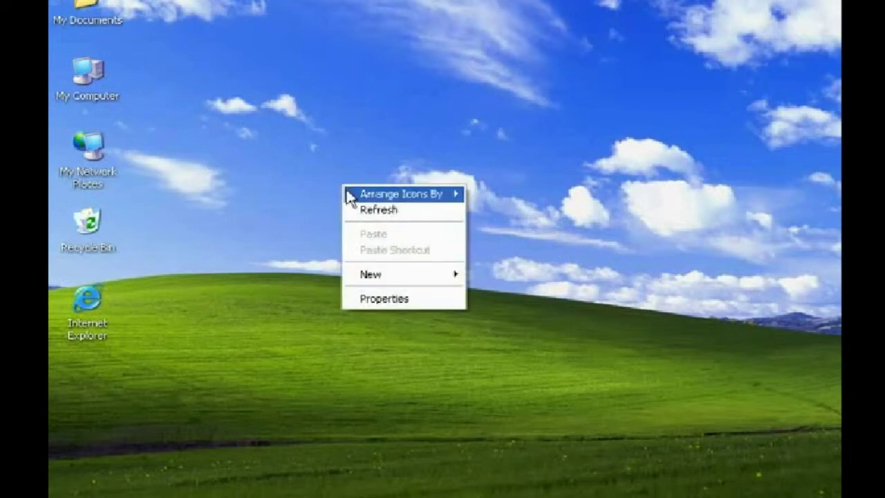
mouse_move(345, 191)
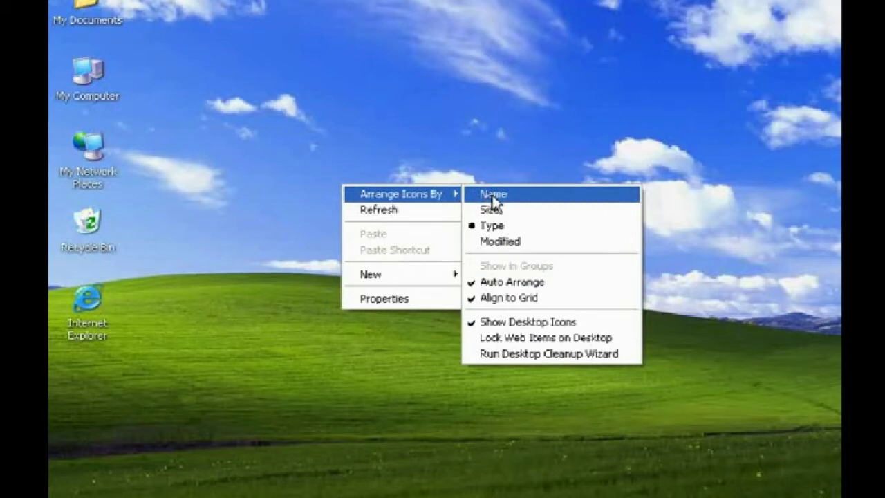
left_click(492, 196)
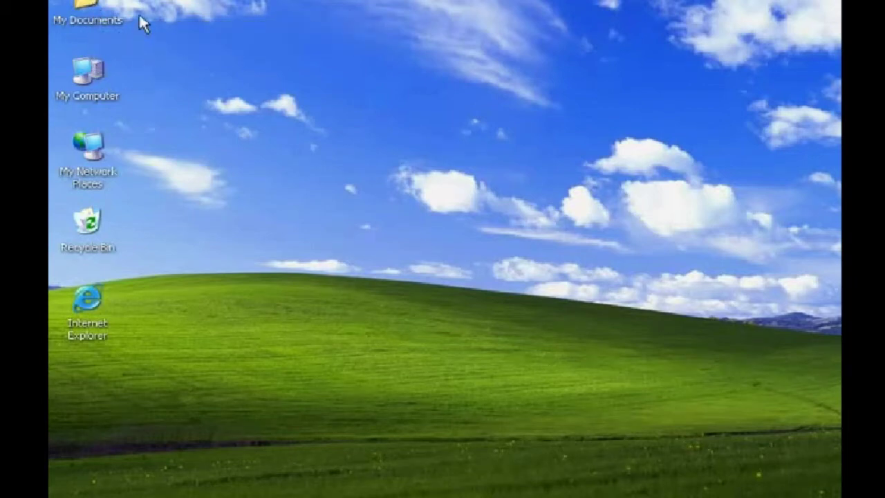
right_click(355, 190)
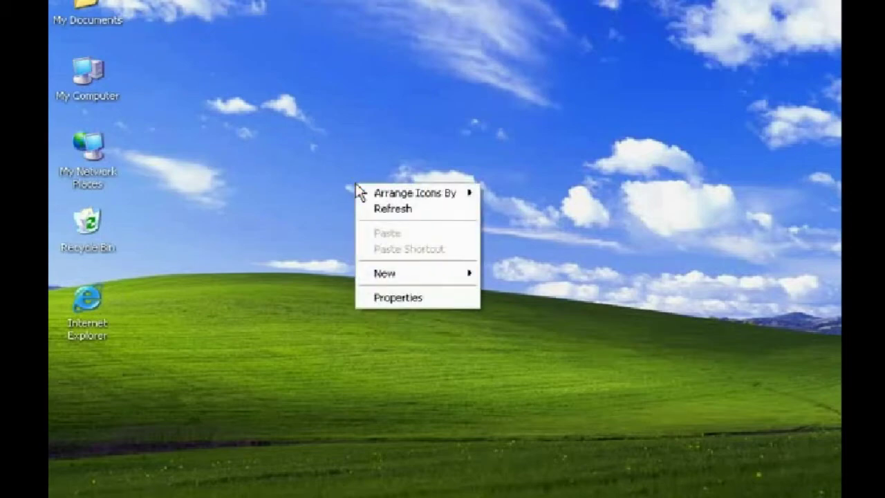
left_click(379, 213)
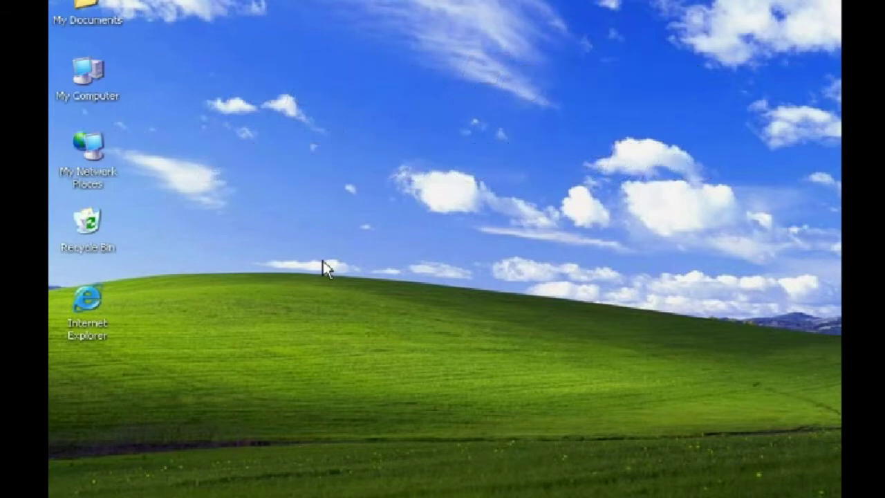
- Create a new folder named Desktop on the desktop, then open it and close its window
right_click(357, 189)
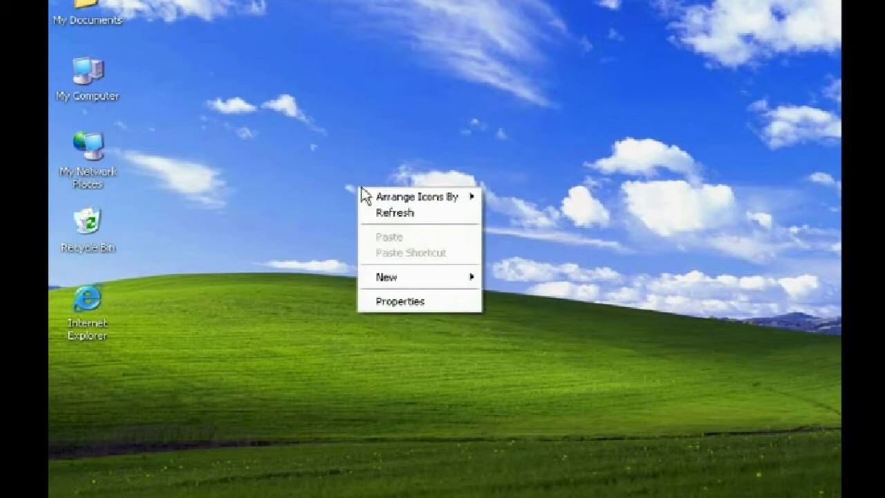
mouse_move(367, 275)
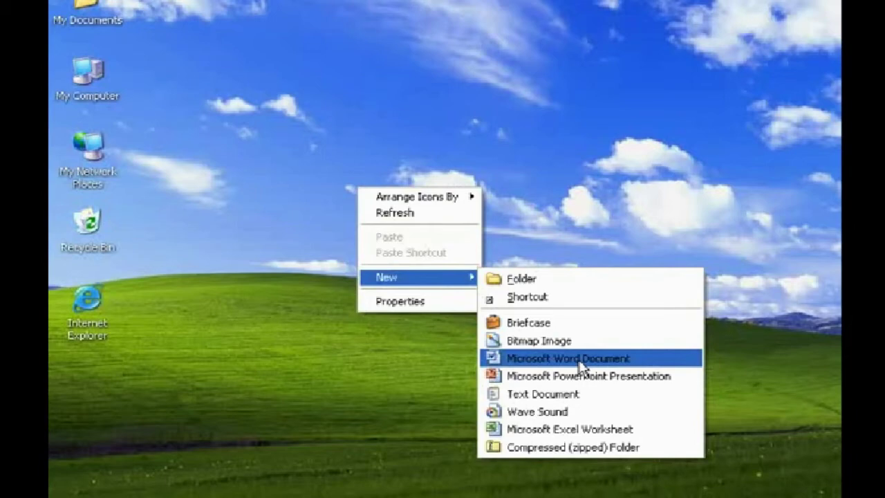
left_click(514, 280)
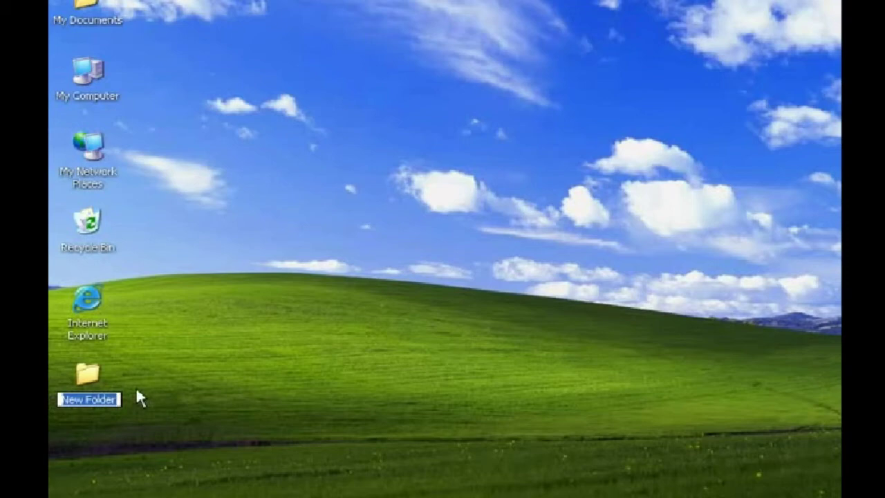
type("Desk")
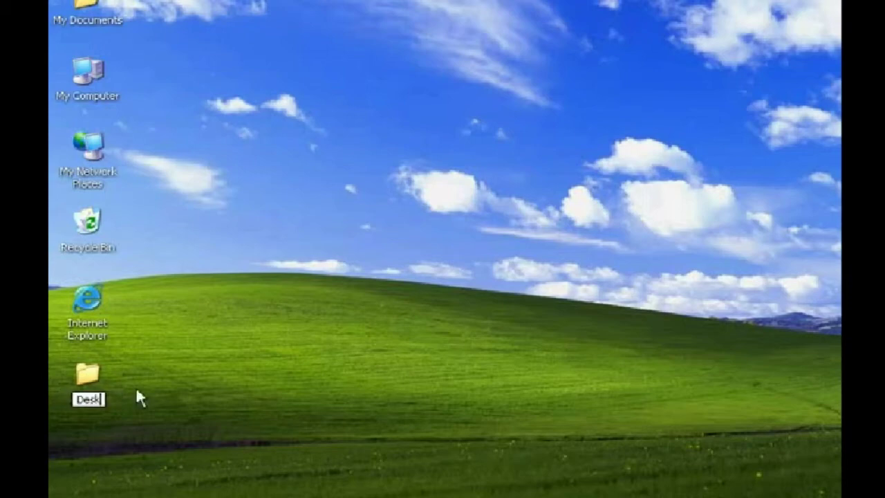
type("top")
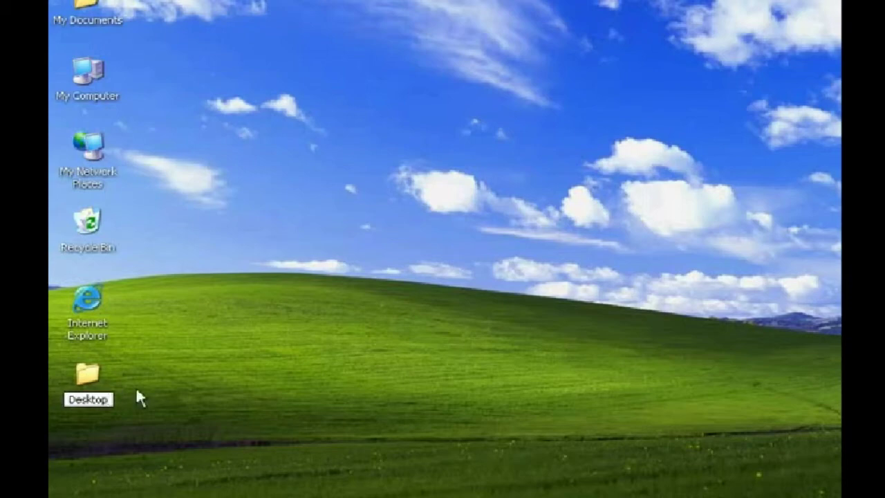
key("Return")
double_click(86, 379)
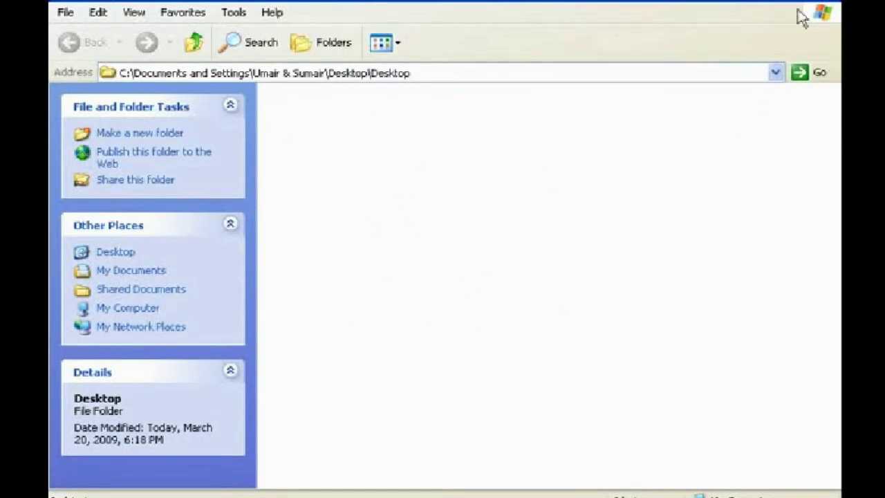
left_click(838, 3)
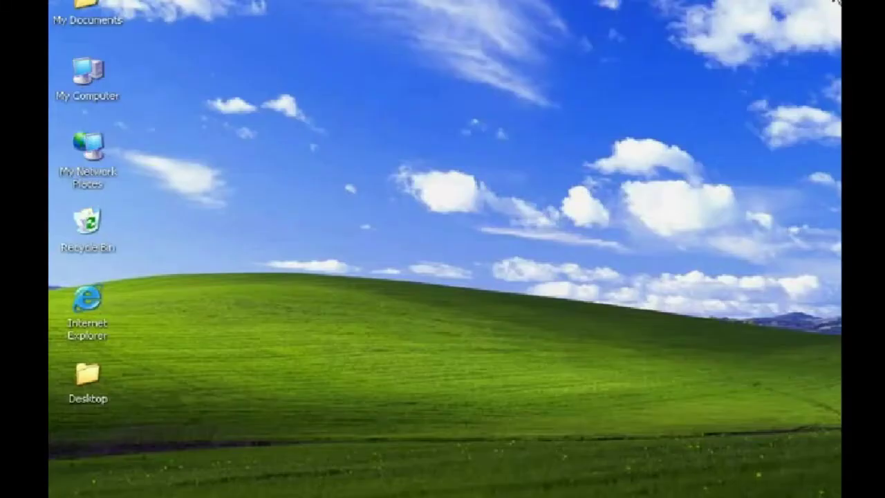
- Start a new shortcut on the desktop and browse to Desktop as its target
right_click(274, 195)
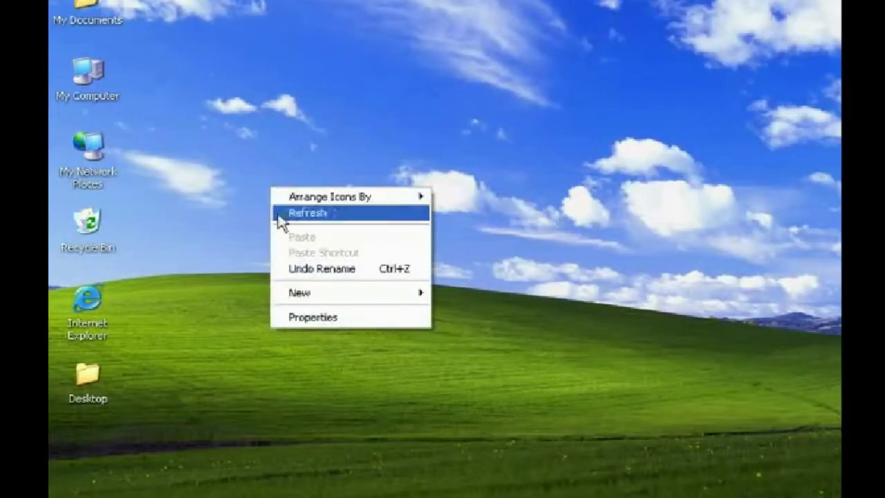
mouse_move(283, 295)
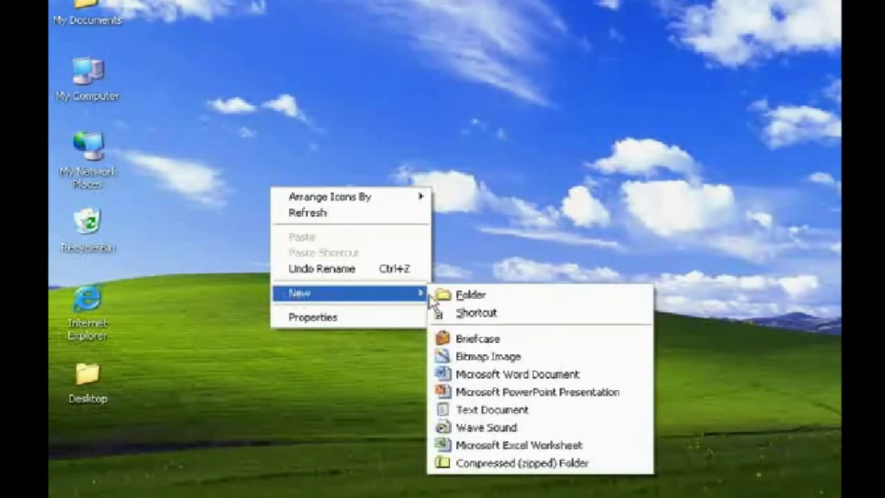
left_click(493, 318)
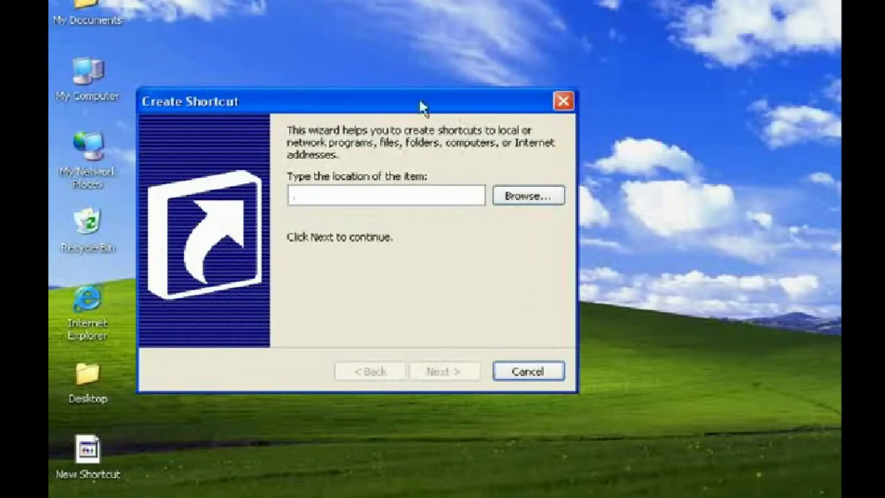
left_click_drag(397, 103, 504, 84)
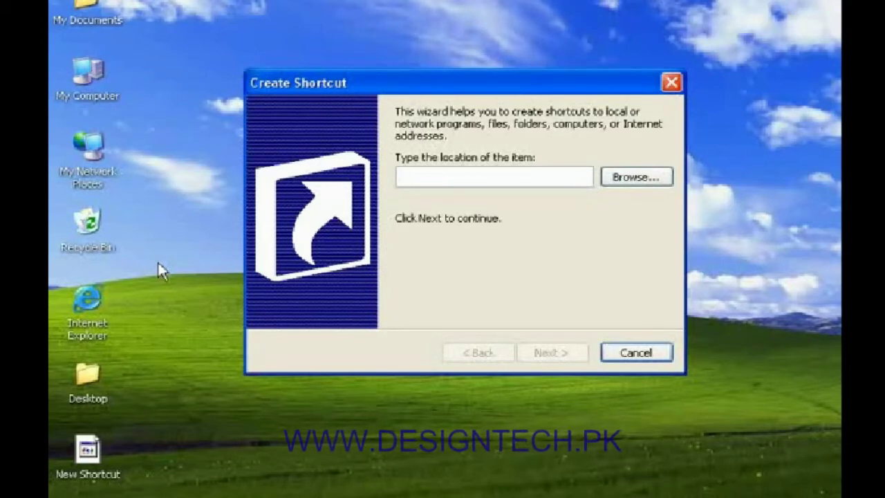
left_click(621, 179)
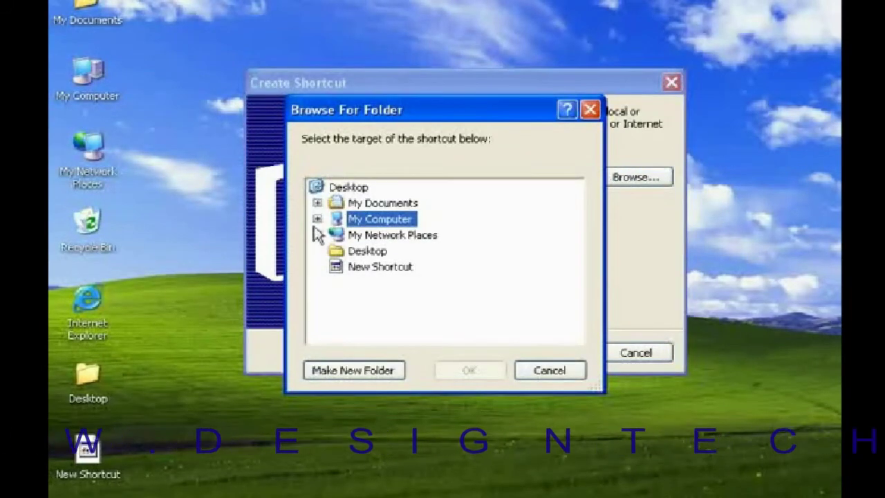
left_click(317, 187)
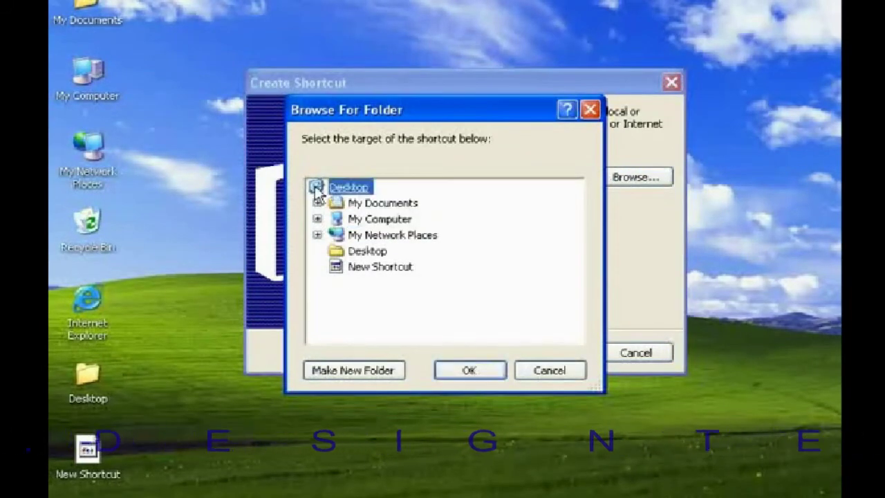
left_click(454, 372)
left_click(544, 354)
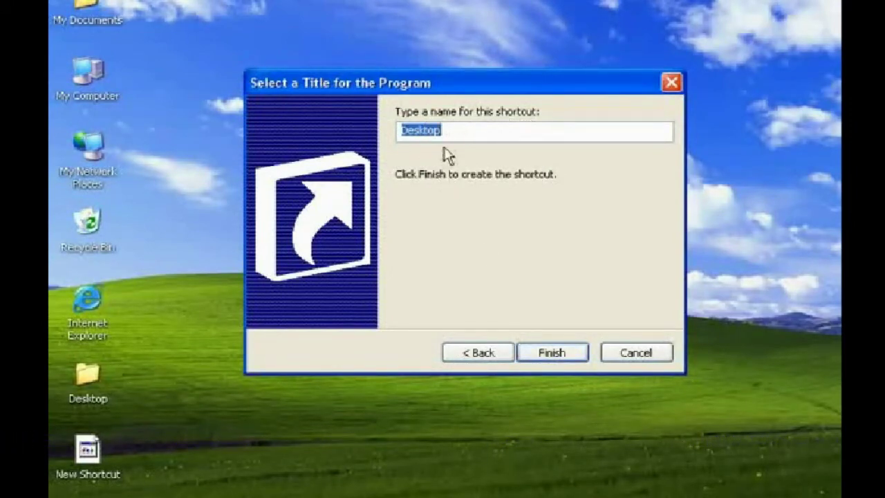
- Name the shortcut new and finish creating it
left_click_drag(449, 133, 273, 135)
type("new")
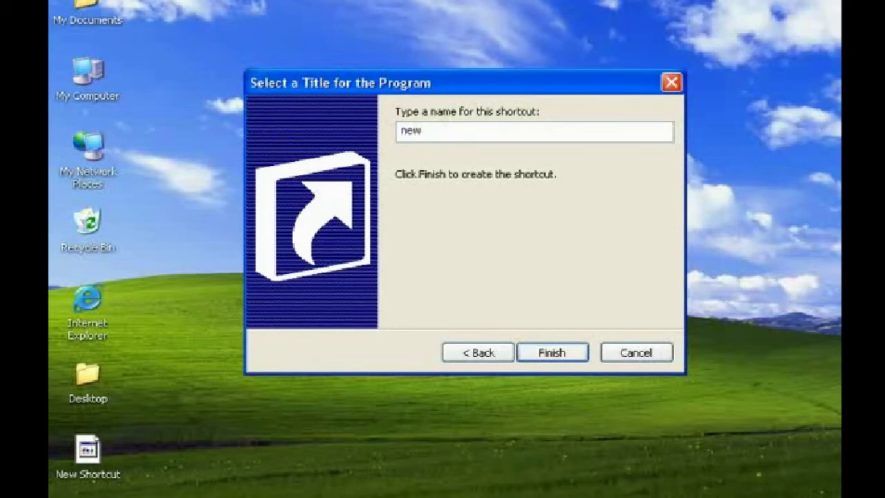
left_click(544, 358)
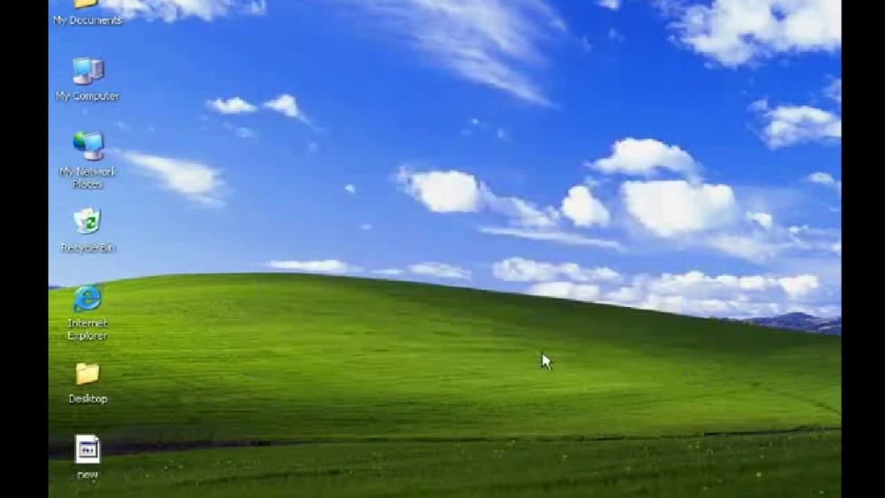
- Open the new shortcut repeatedly to check which folder it leads to, closing the window each time
double_click(93, 458)
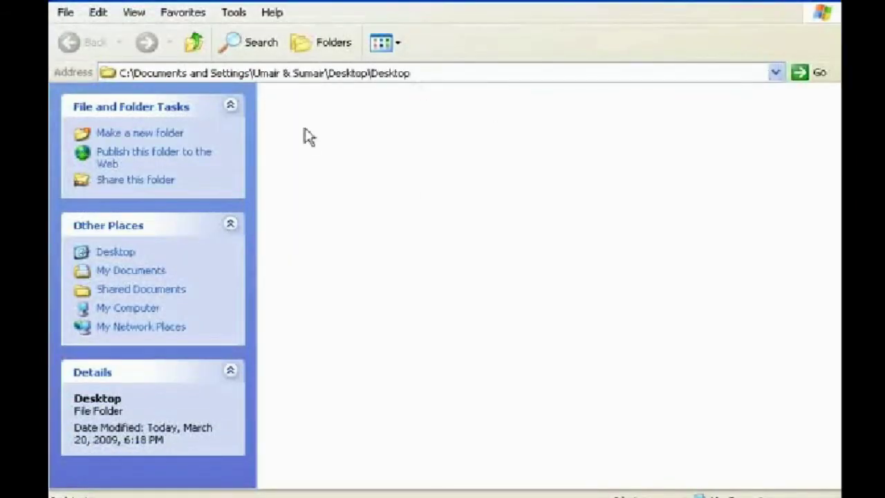
left_click(833, 2)
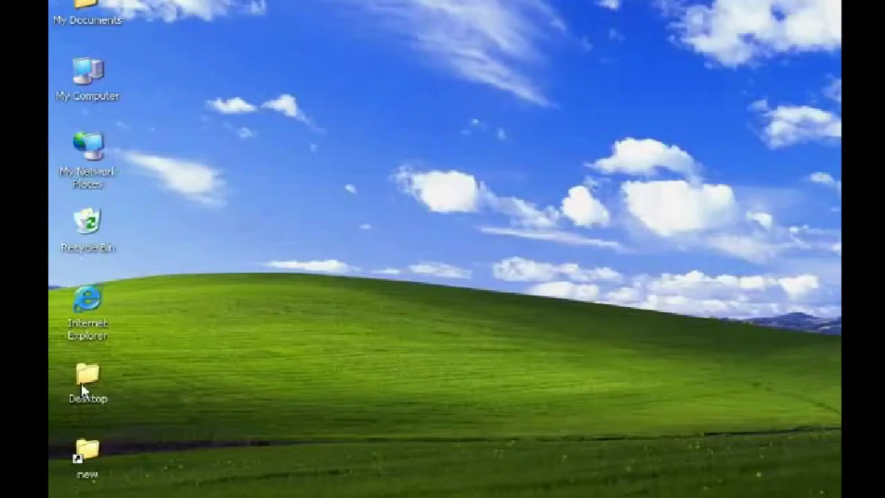
left_click(81, 383)
double_click(90, 453)
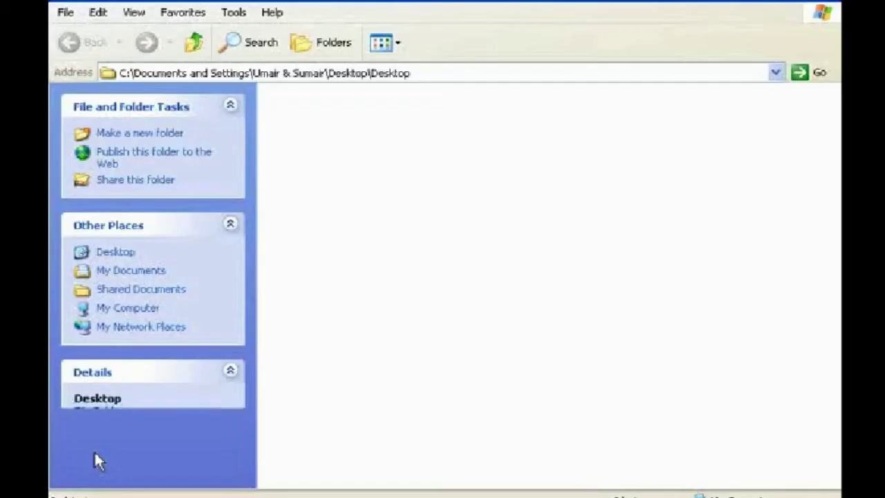
key("alt+F4")
double_click(77, 450)
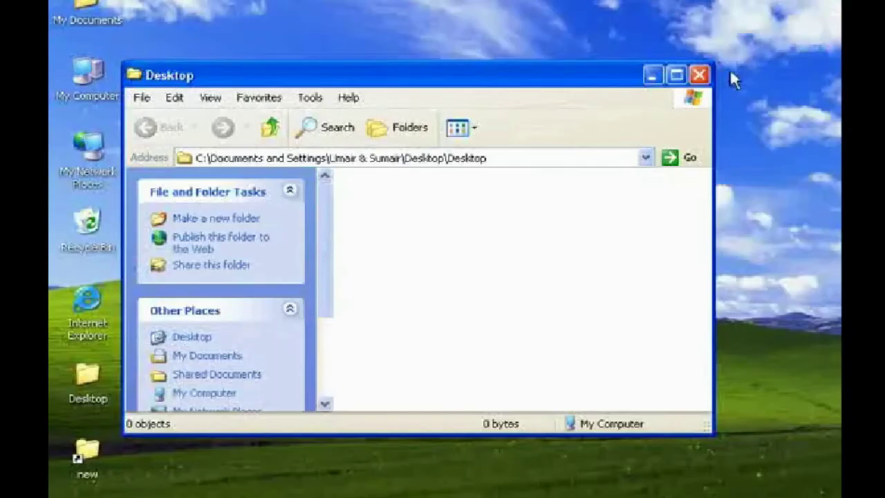
left_click(695, 73)
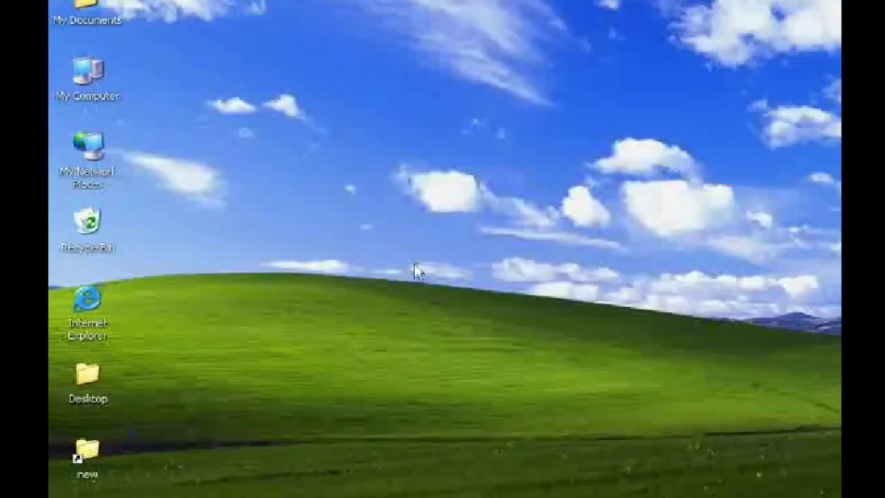
- Cut the new shortcut from the desktop
right_click(93, 465)
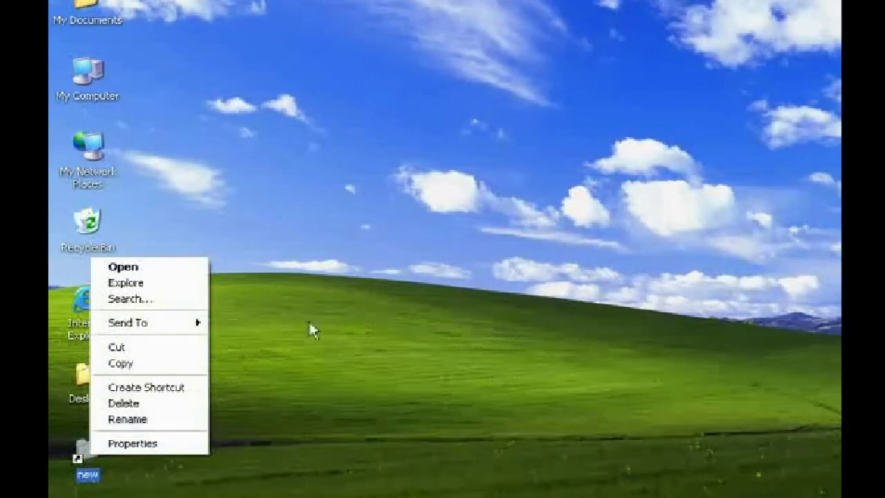
left_click(205, 265)
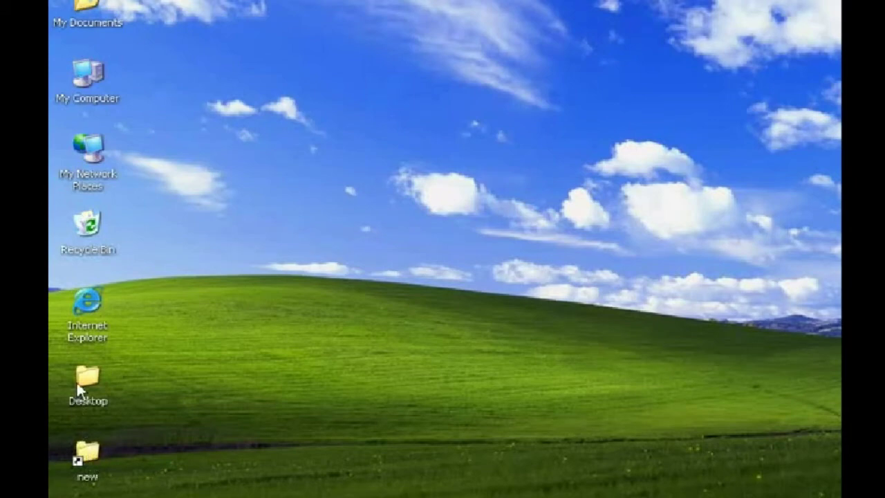
left_click_drag(67, 424, 69, 451)
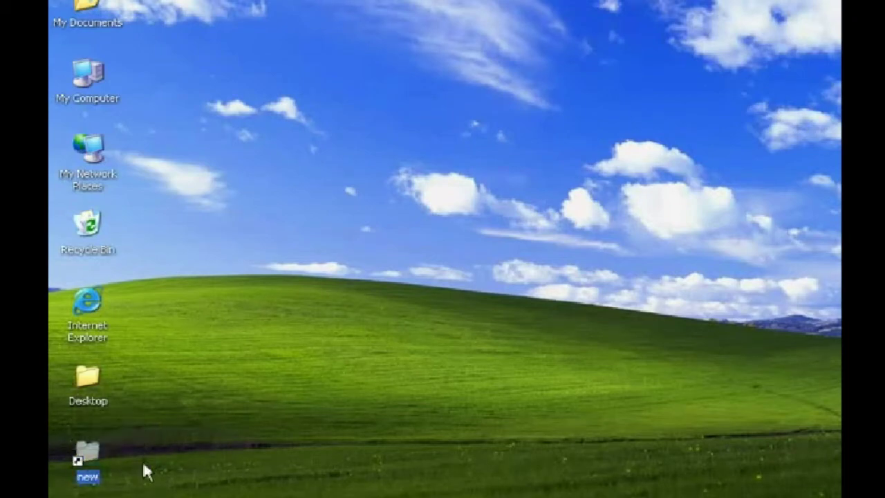
right_click(80, 465)
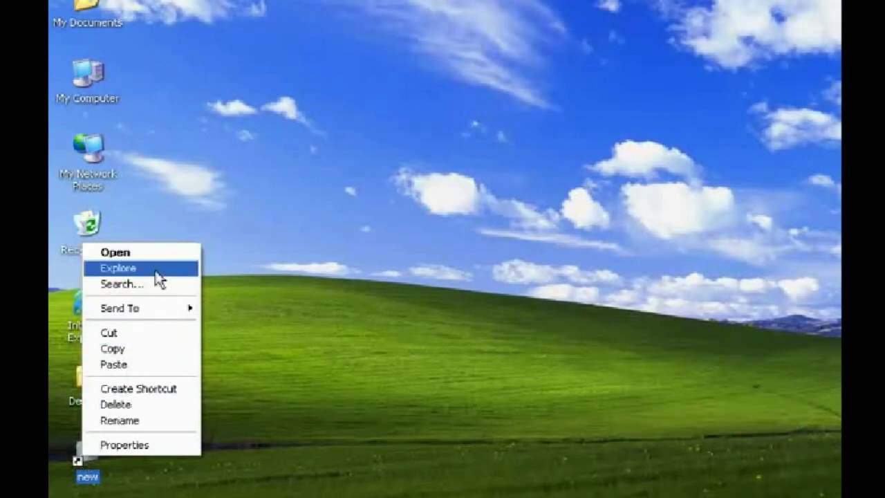
left_click(117, 334)
- Paste the cut shortcut into the Desktop folder and close the folder window
left_click(85, 377)
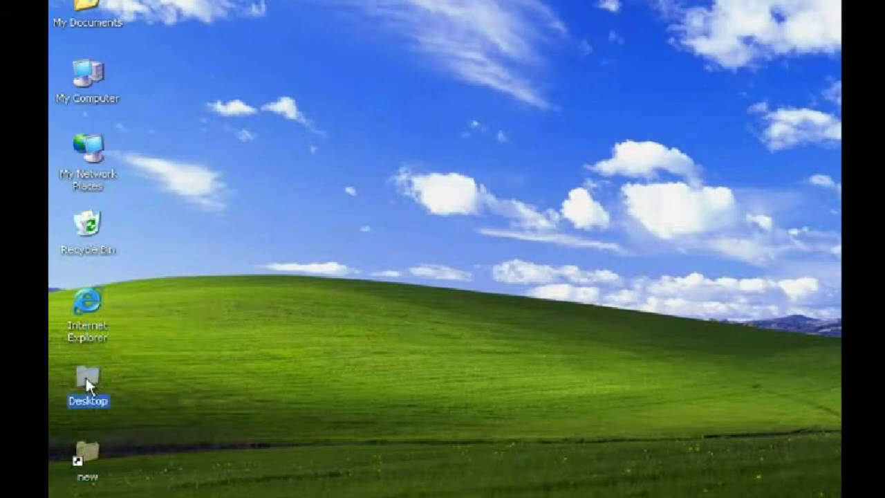
double_click(86, 377)
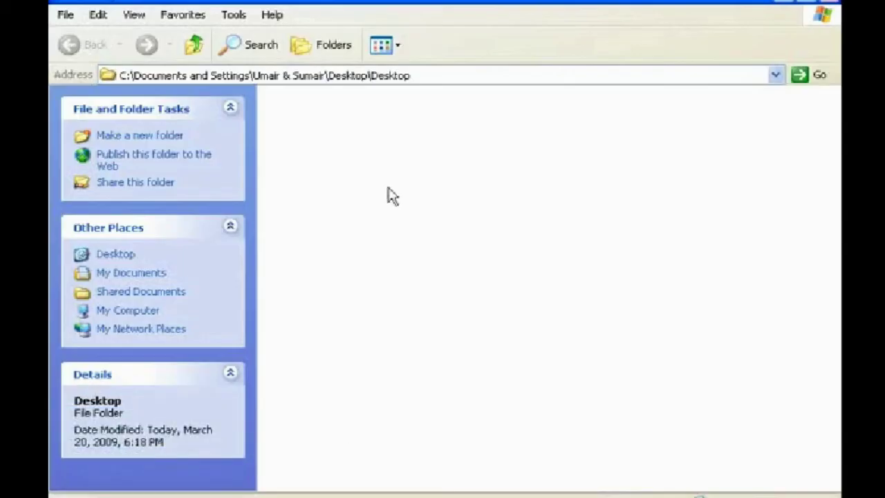
right_click(345, 142)
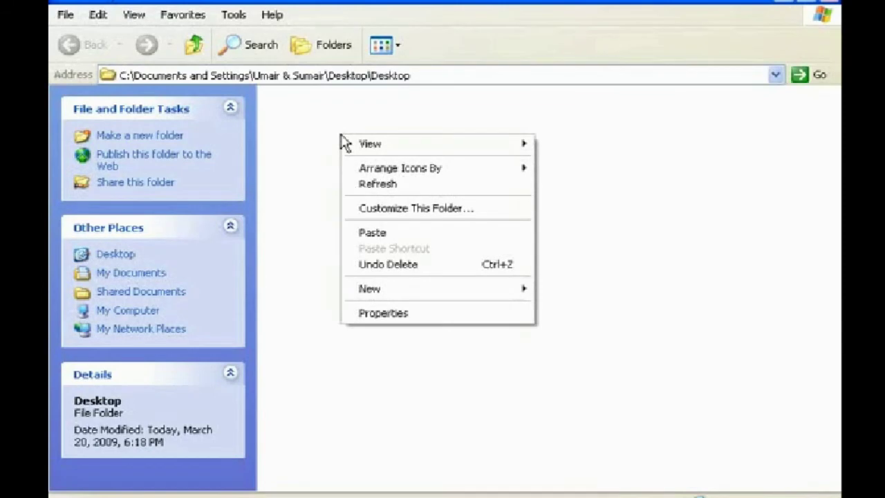
left_click(368, 235)
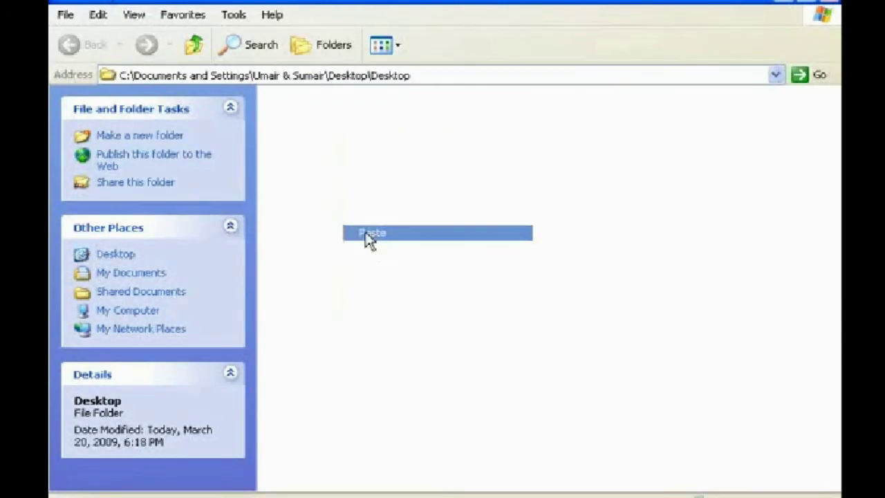
left_click(360, 241)
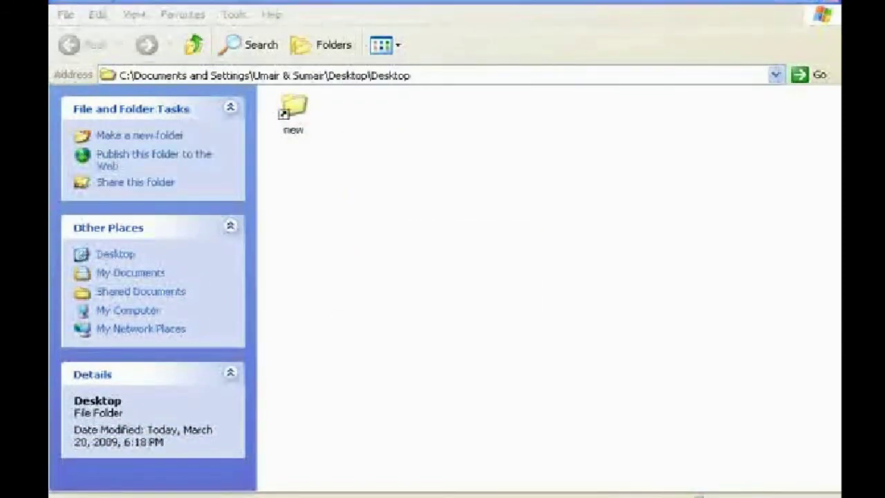
key("alt+F4")
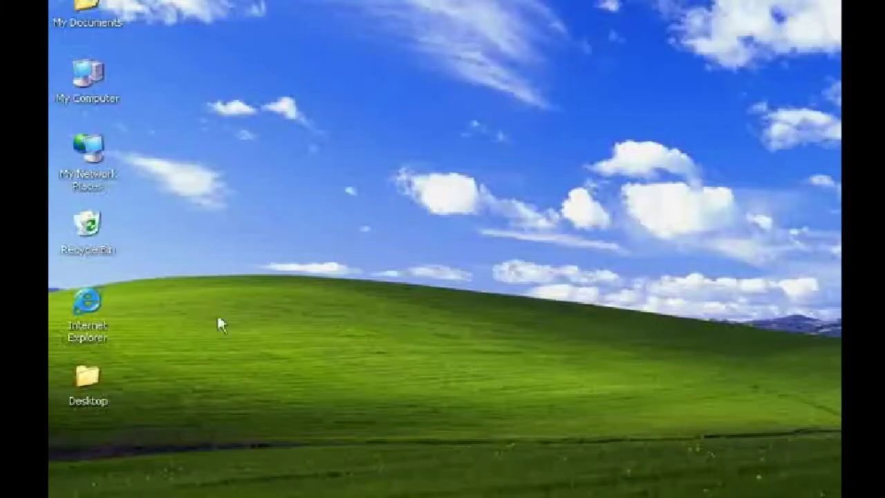
- Reopen the Desktop folder, move its window clear of the desktop icons and copy the new shortcut inside it
double_click(97, 377)
left_click_drag(500, 74, 586, 29)
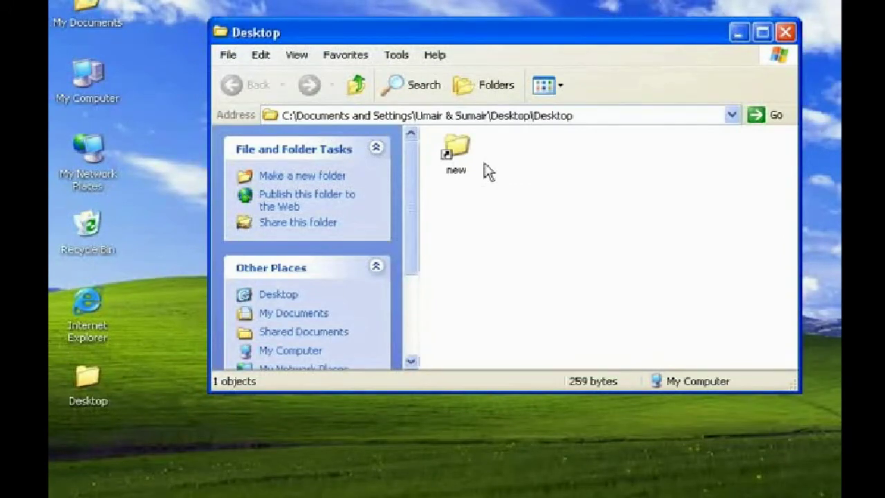
left_click(456, 151)
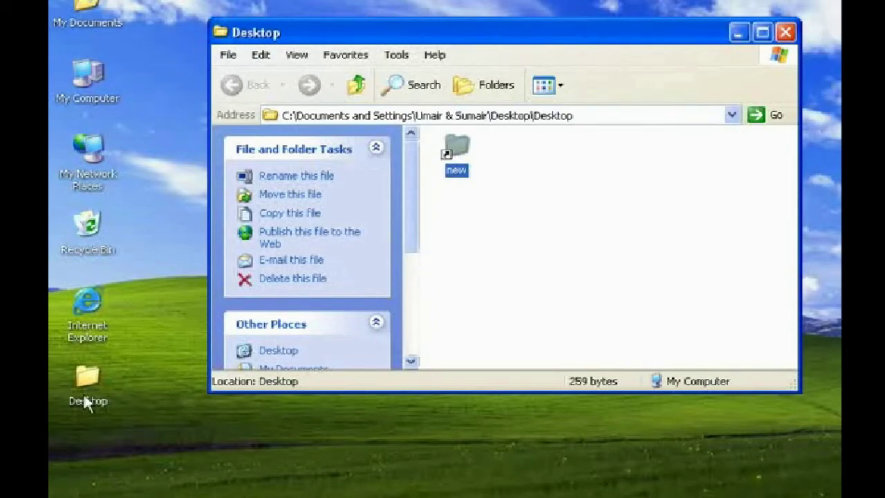
right_click(453, 144)
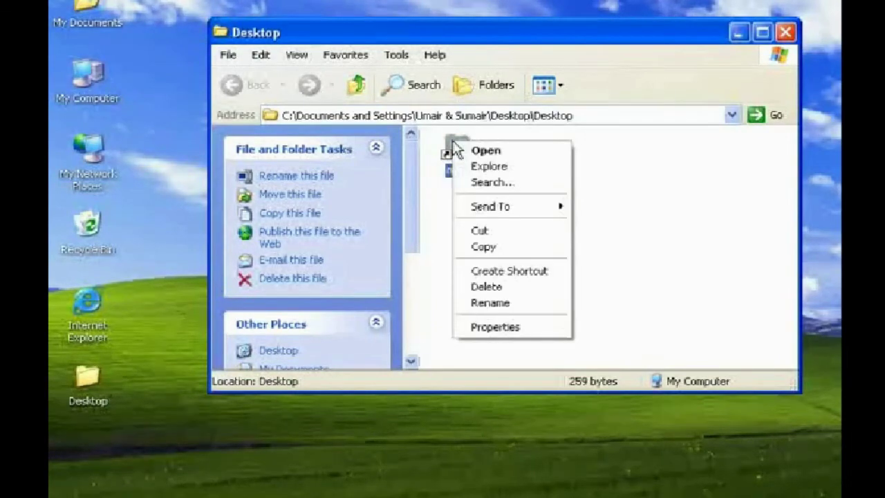
left_click(484, 249)
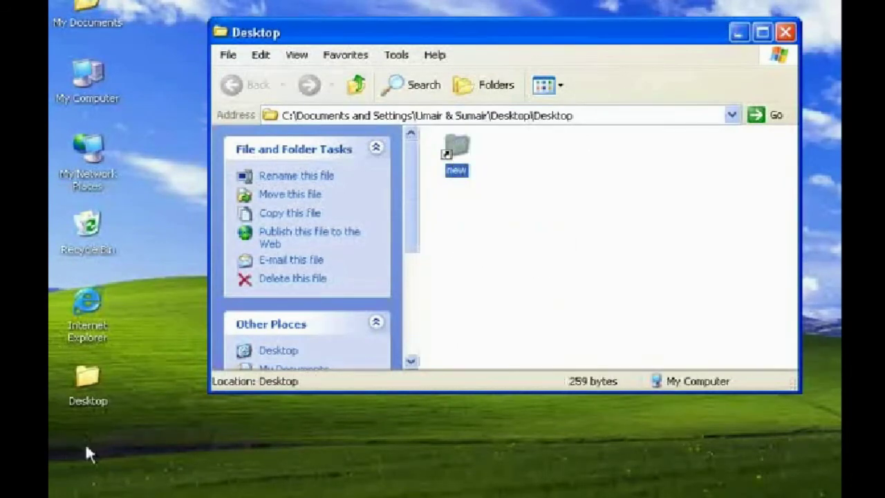
- Paste the copied new shortcut onto the desktop
right_click(130, 370)
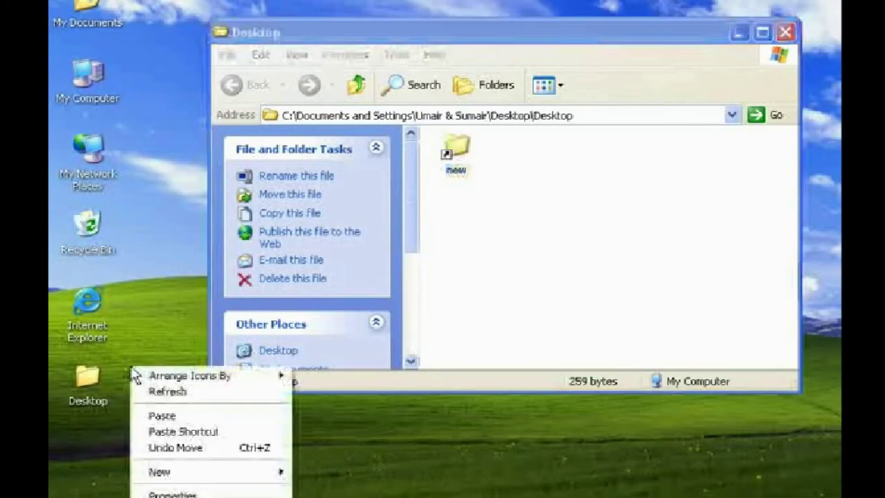
left_click(142, 417)
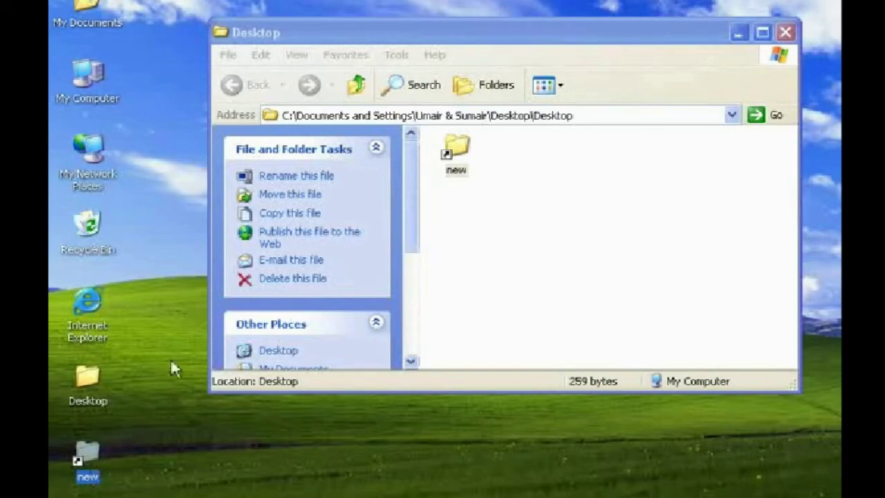
left_click(471, 205)
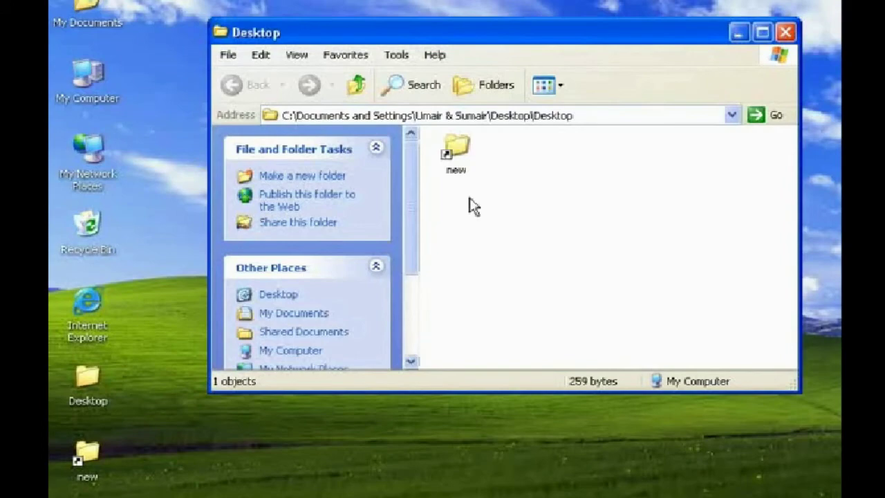
- Maximize the Desktop folder window to inspect the original new shortcut, and close the window
left_click(763, 33)
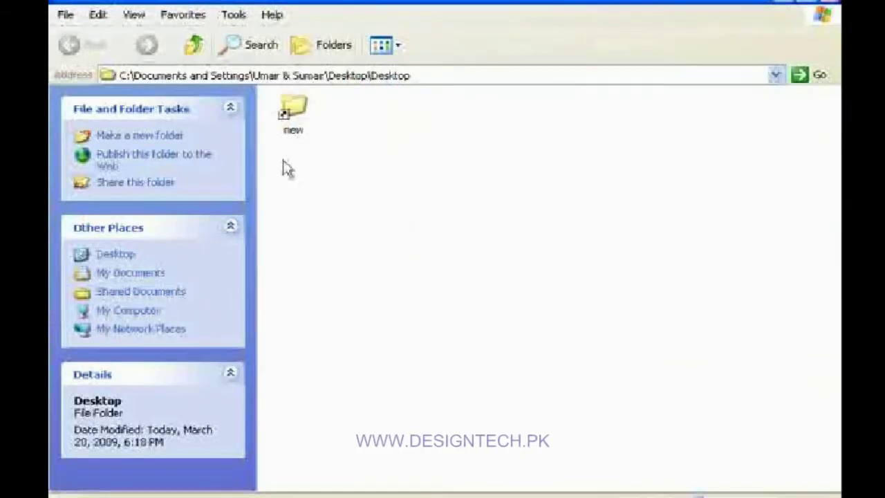
left_click(292, 110)
left_click(289, 142)
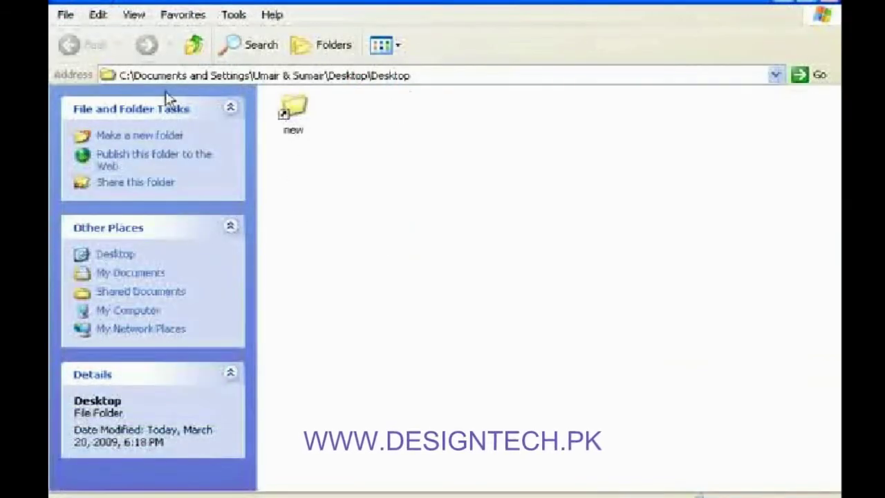
left_click(823, 4)
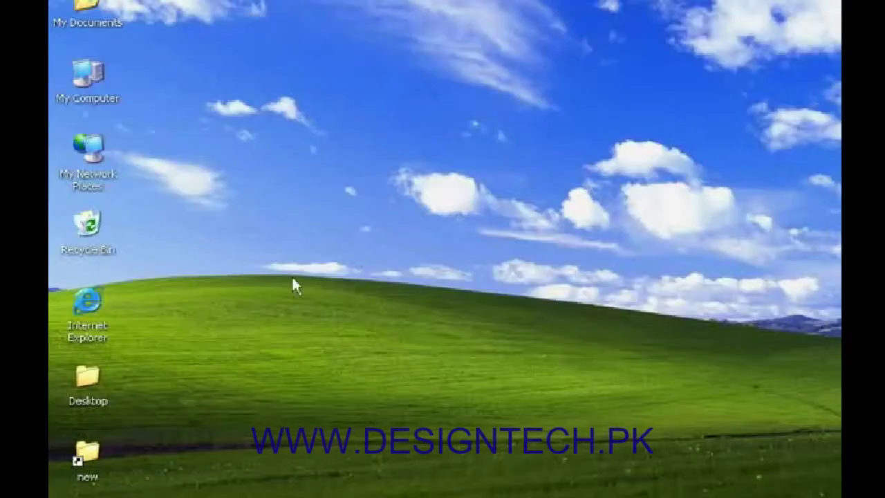
- Create a shortcut to My Computer on the desktop and select it
right_click(97, 101)
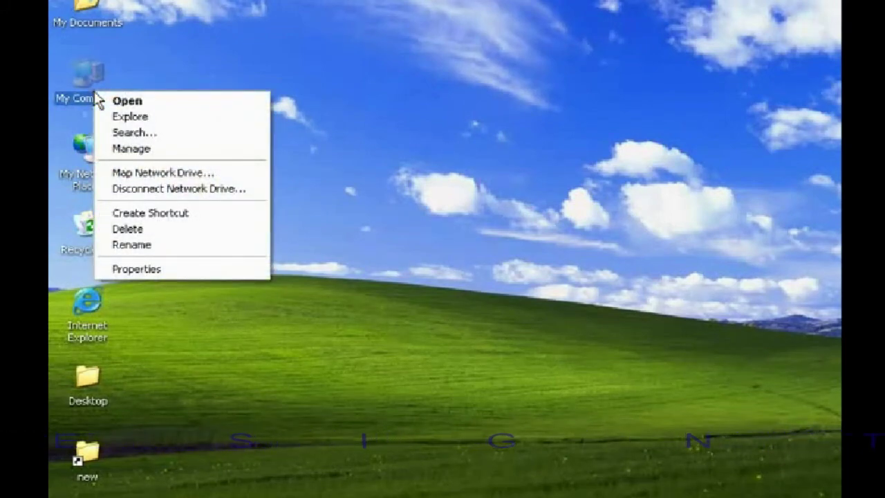
left_click(129, 215)
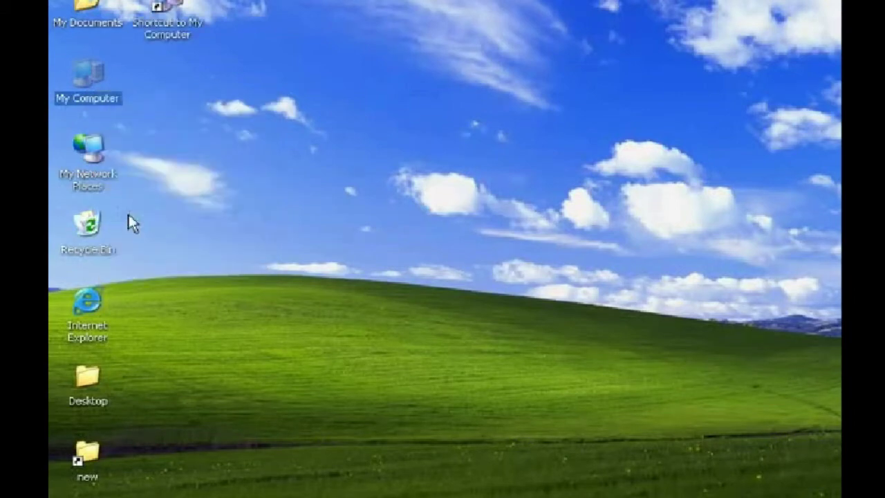
left_click(180, 34)
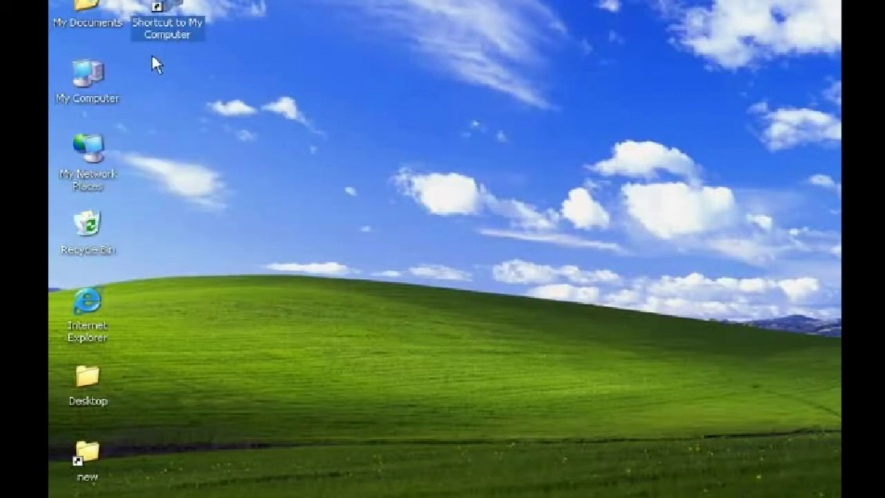
- Rename the My Computer shortcut as Windows
right_click(155, 24)
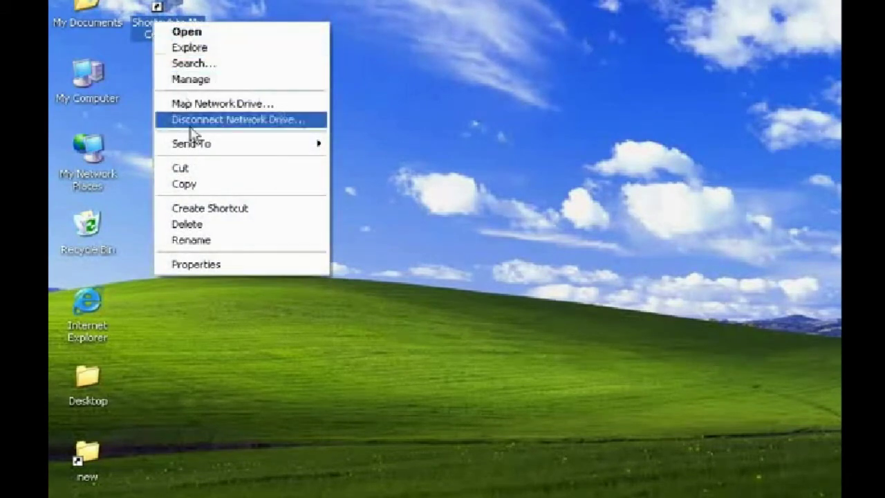
left_click(199, 240)
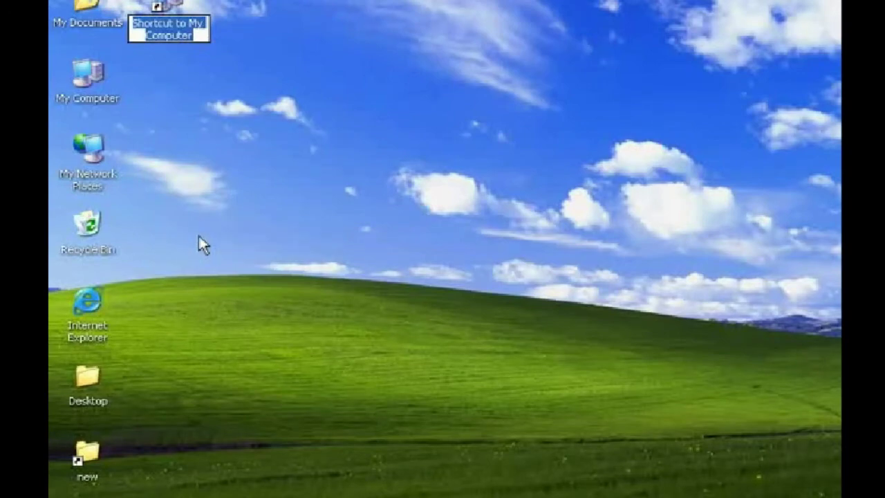
type("wind")
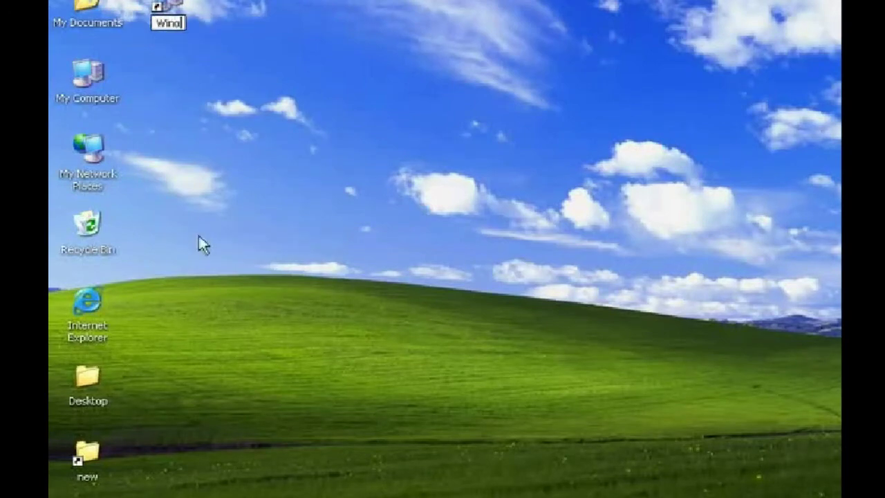
type("dw")
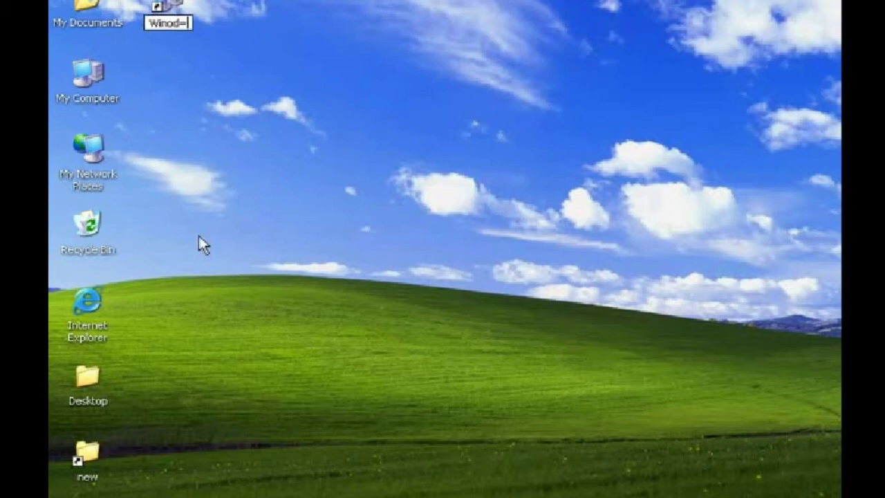
key("BackSpace")
key("BackSpace")
key("BackSpace")
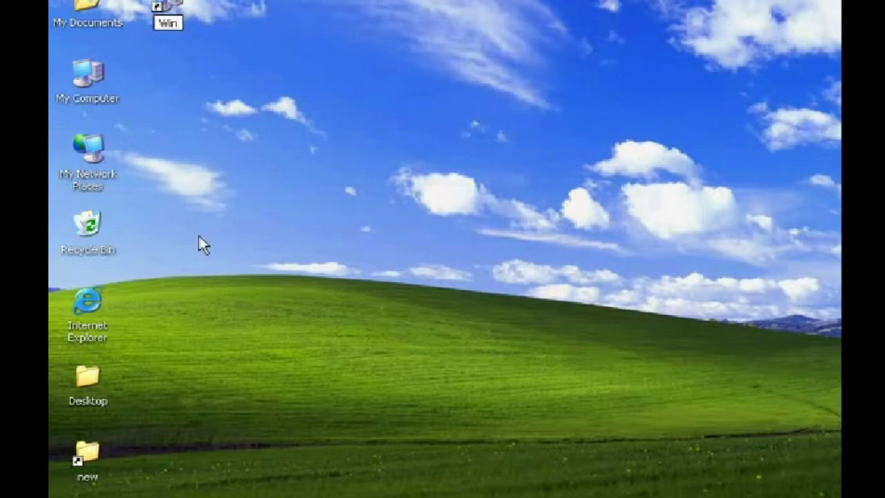
type("dow")
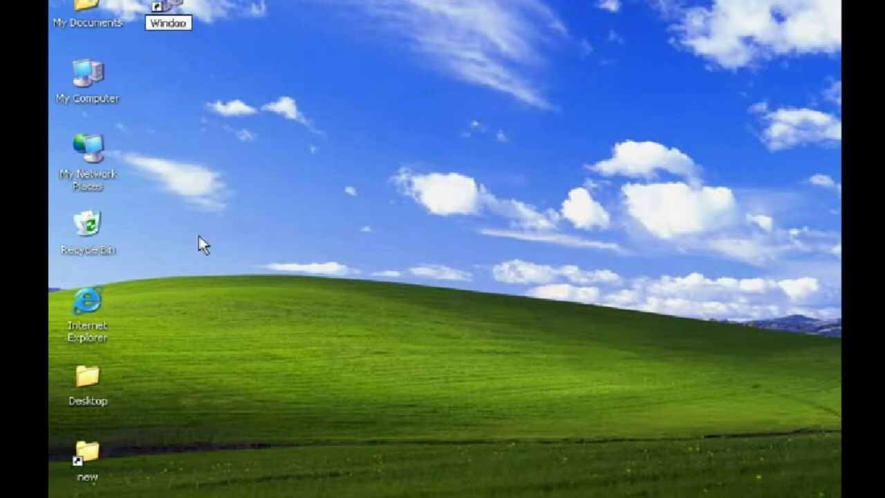
type("s")
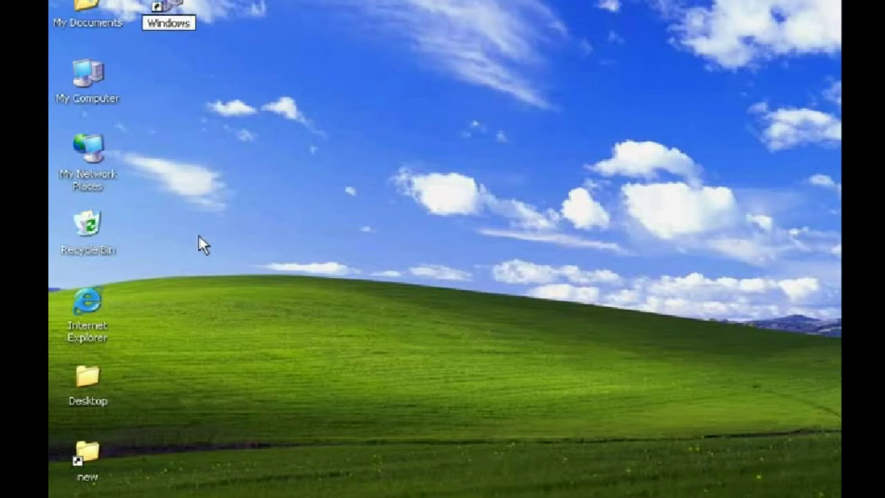
key("Return")
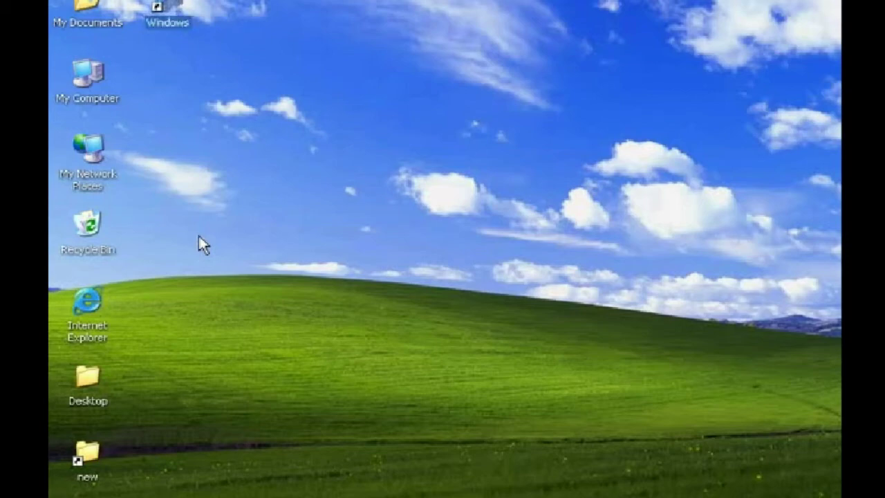
- Move the Windows shortcut from the desktop into the Desktop folder by cutting and pasting it
right_click(168, 8)
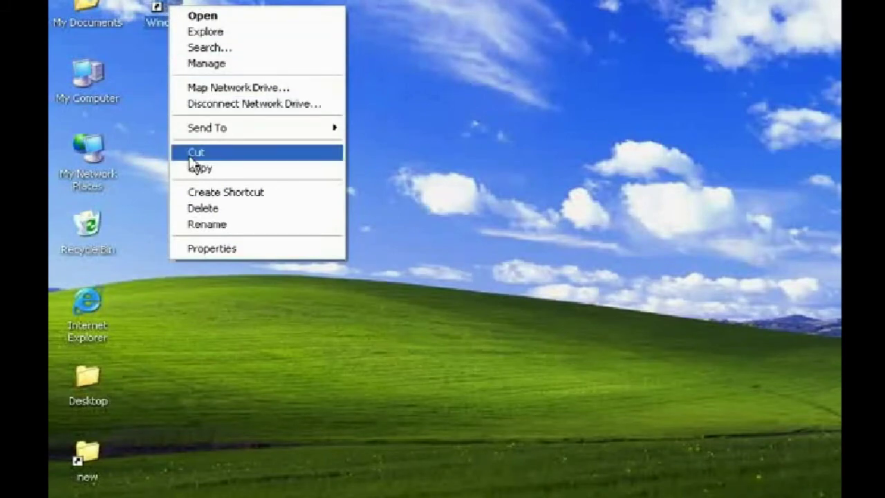
left_click(192, 153)
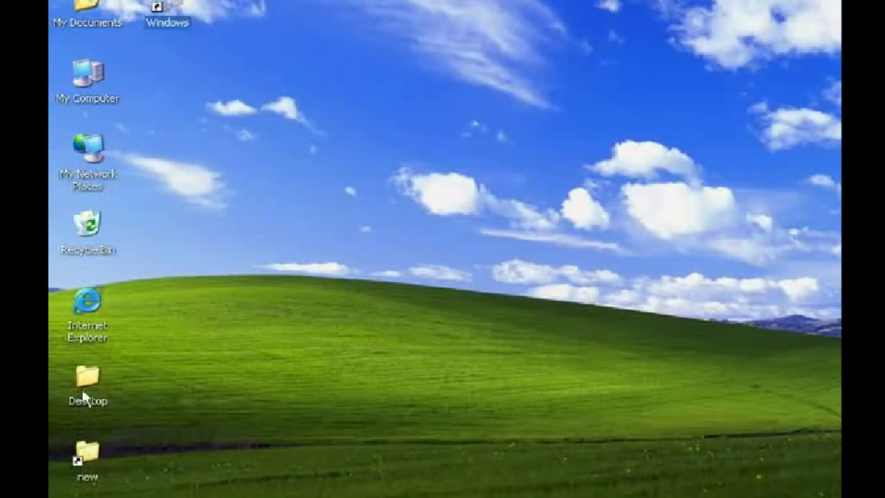
double_click(83, 398)
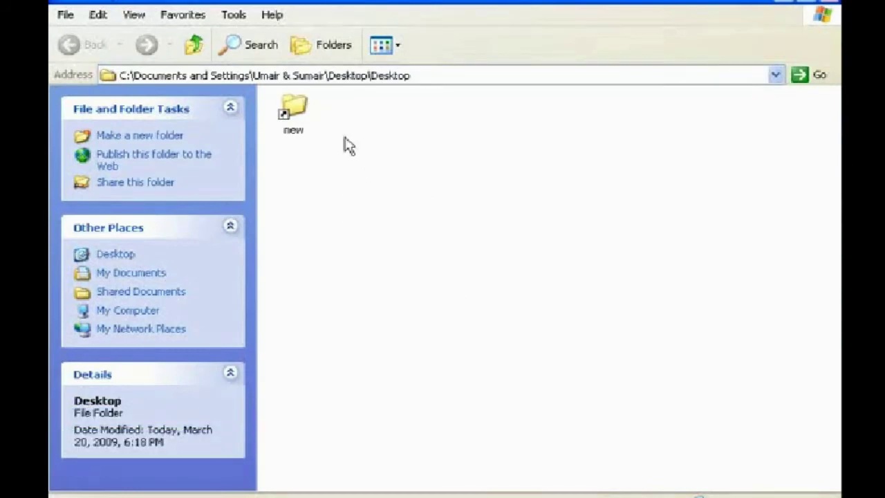
right_click(345, 142)
left_click(350, 235)
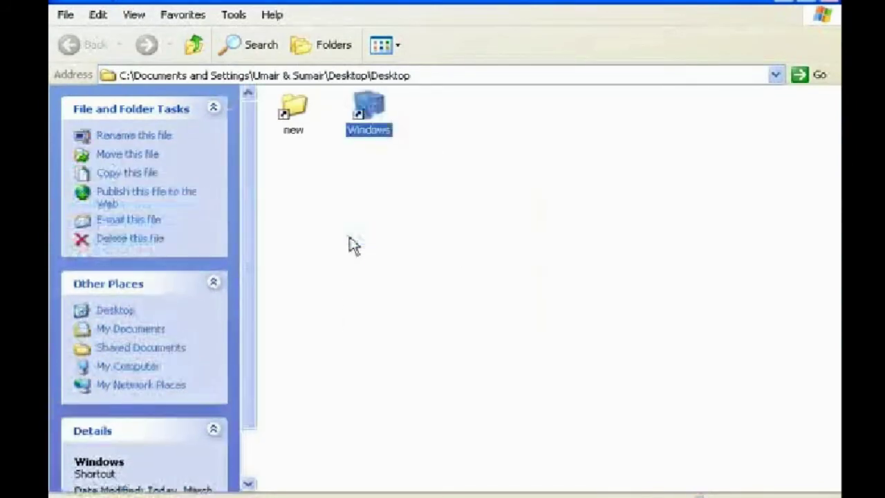
left_click(350, 257)
- Open the Windows shortcut to check where it leads, go back to the Desktop folder and close its window
left_click(367, 127)
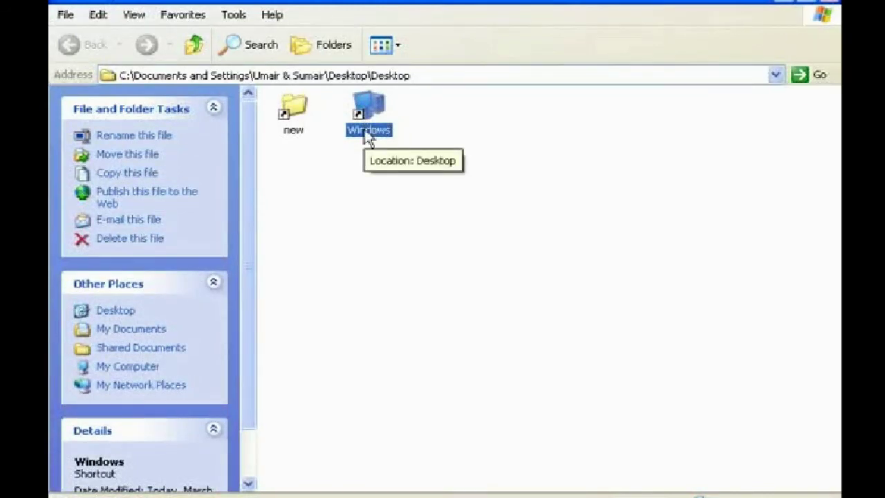
double_click(367, 132)
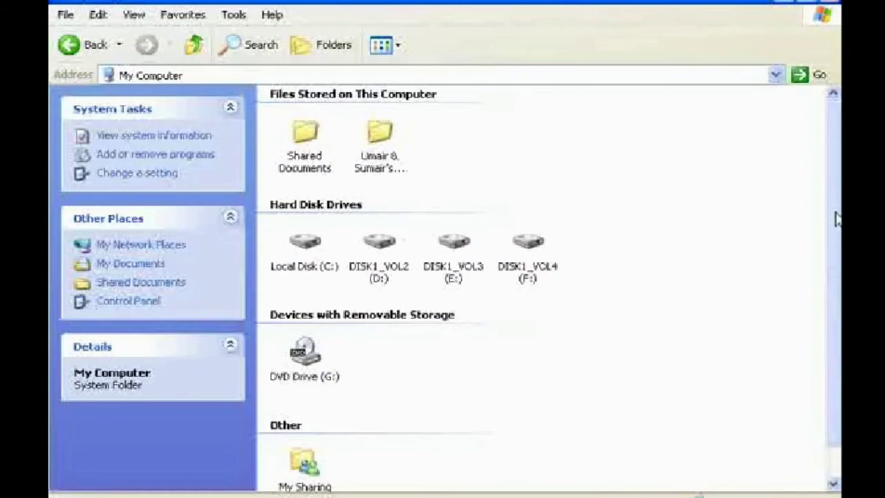
left_click_drag(837, 218, 429, 135)
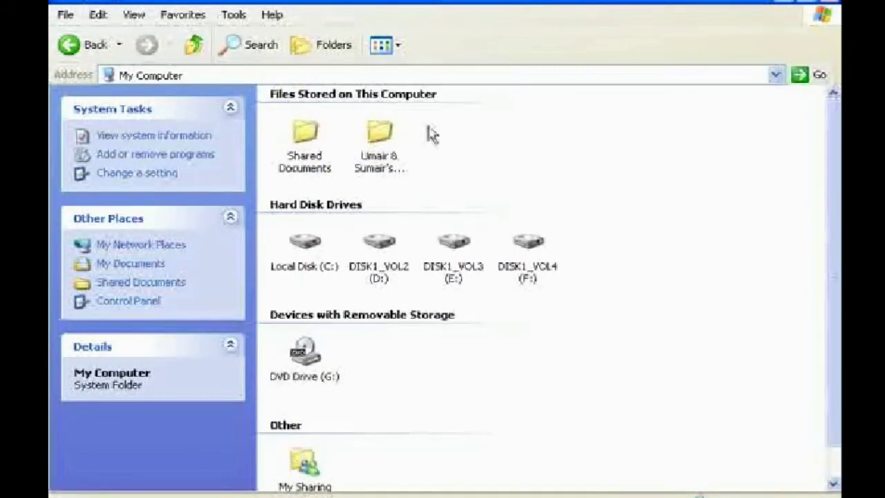
left_click(62, 46)
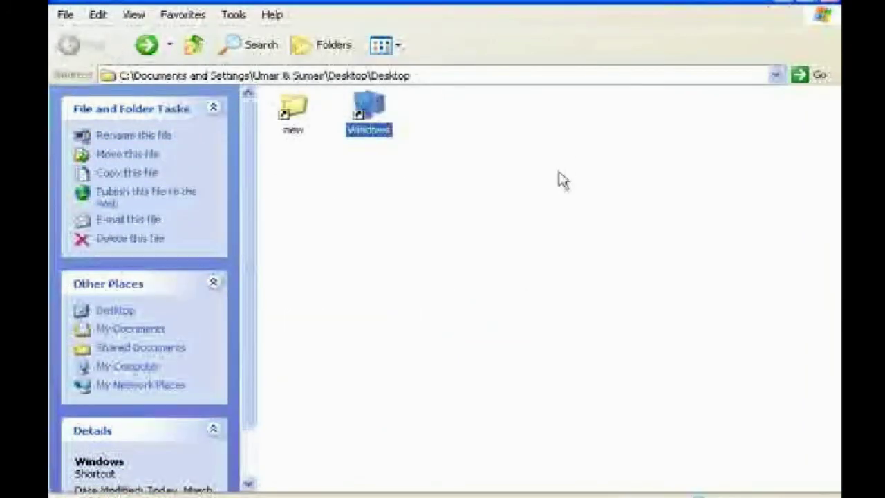
left_click(823, 9)
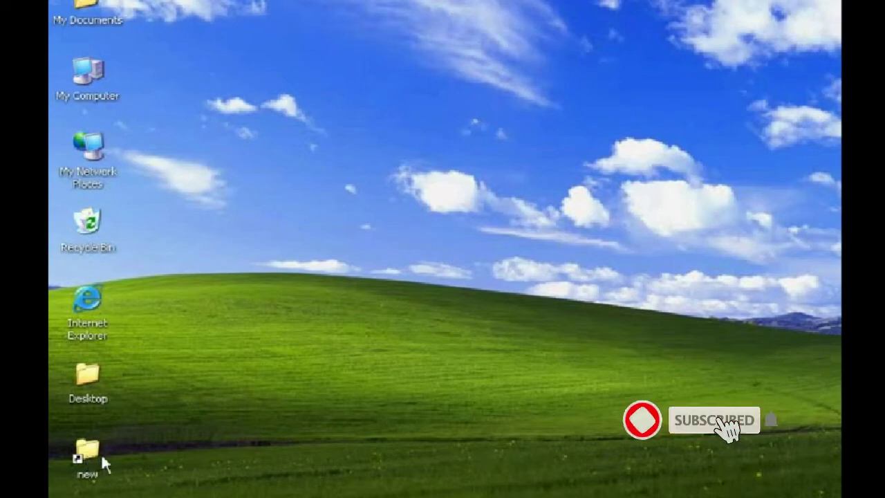
- View the Desktop folder's properties, moving the dialog clear of the desktop icons, and dismiss it without changes
right_click(88, 374)
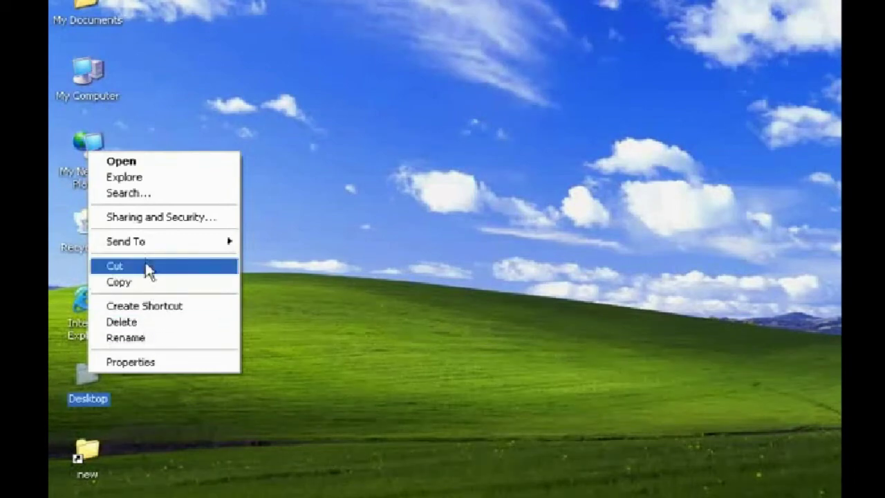
left_click(125, 363)
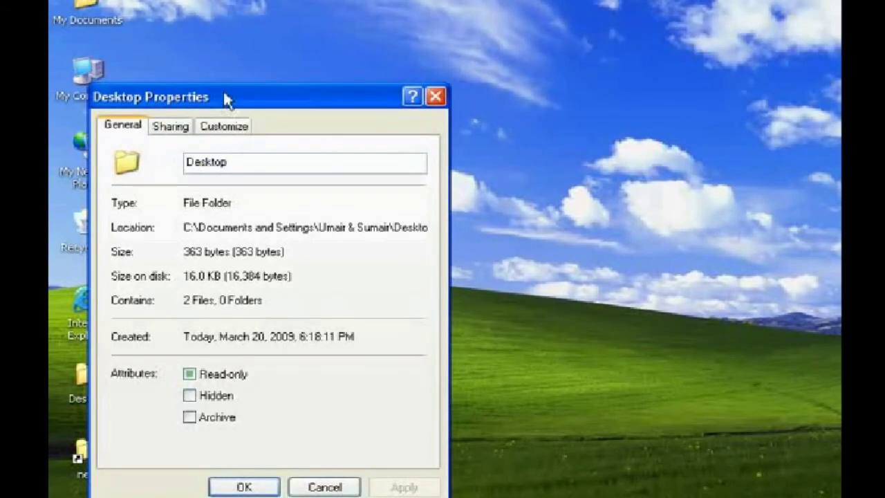
left_click_drag(226, 99, 494, 12)
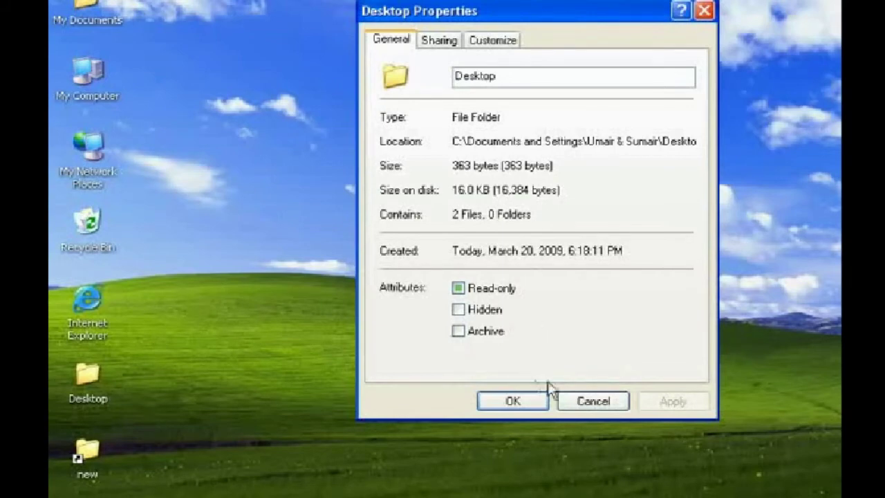
left_click(598, 404)
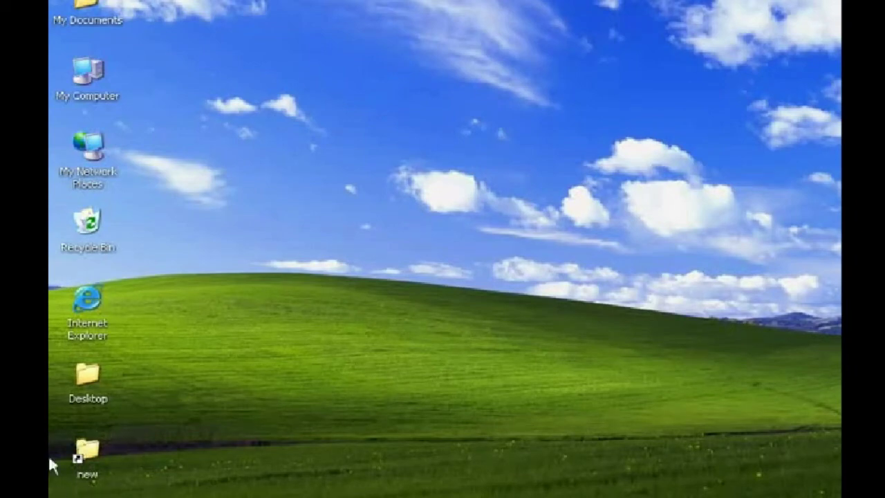
- View the new shortcut's properties, move the dialog clear of the desktop icons and locate the shortcut's target
right_click(98, 451)
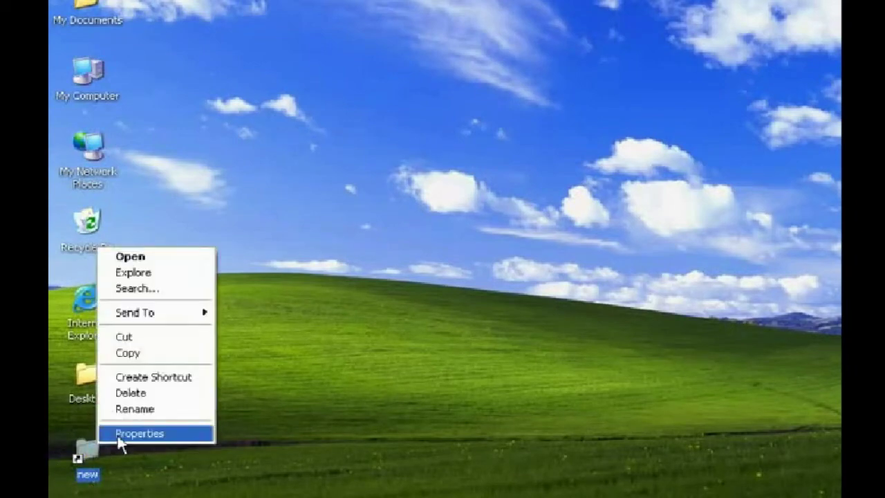
left_click(119, 436)
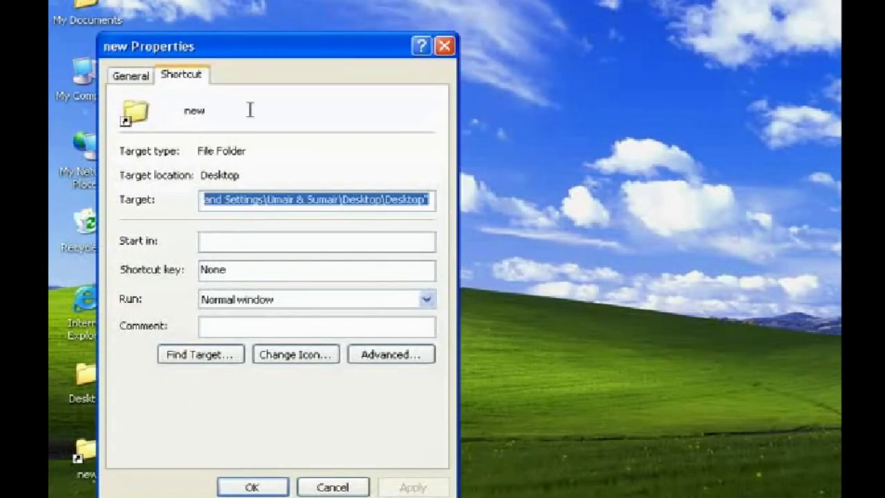
left_click_drag(292, 38, 404, 6)
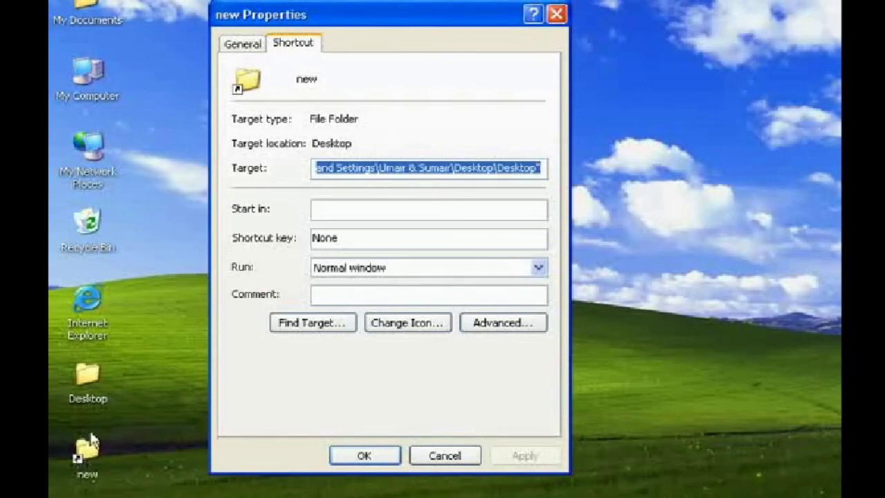
left_click(306, 331)
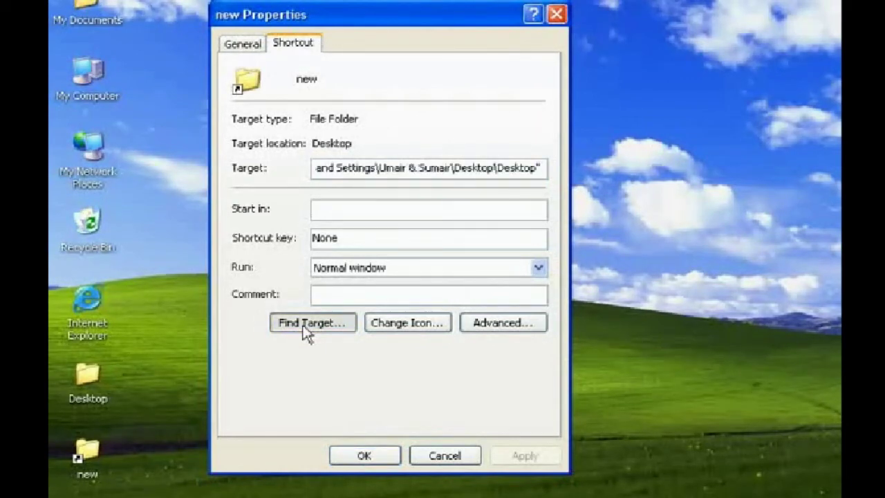
left_click(307, 330)
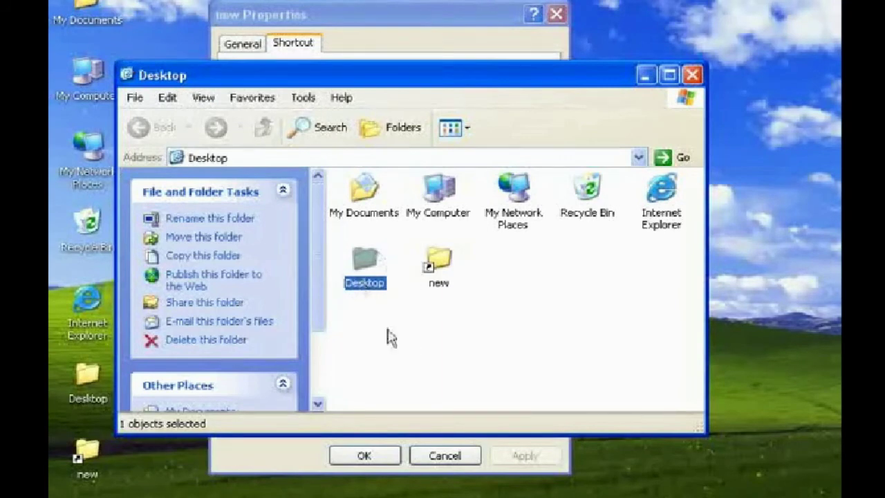
- Close the target's Desktop window, change the new shortcut's icon to the green arrow and apply it
mouse_move(367, 289)
left_click(693, 75)
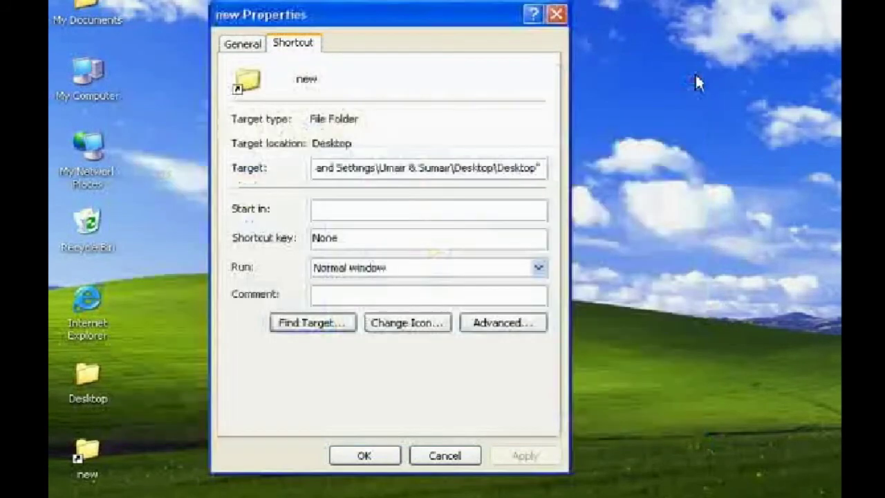
left_click(404, 331)
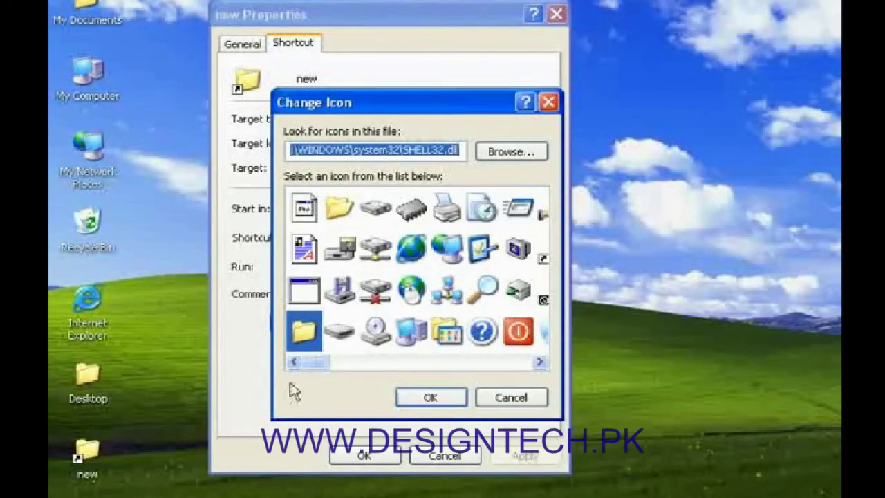
left_click_drag(320, 364, 541, 364)
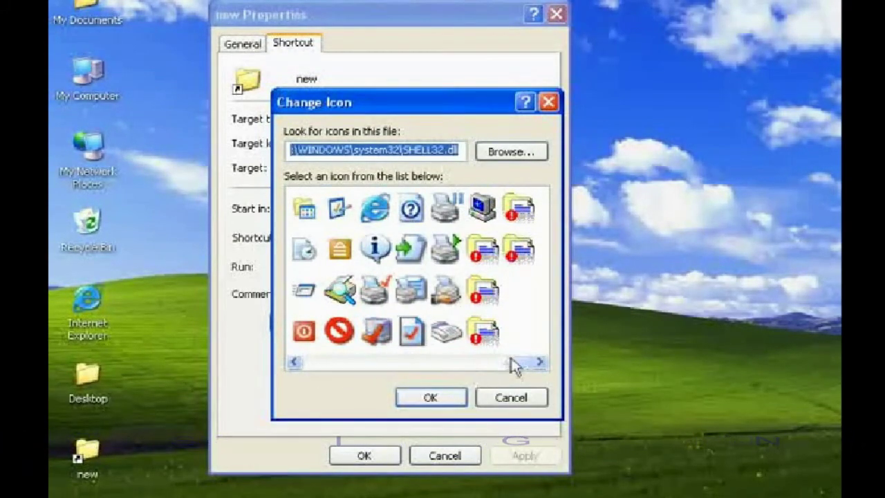
left_click_drag(512, 364, 428, 362)
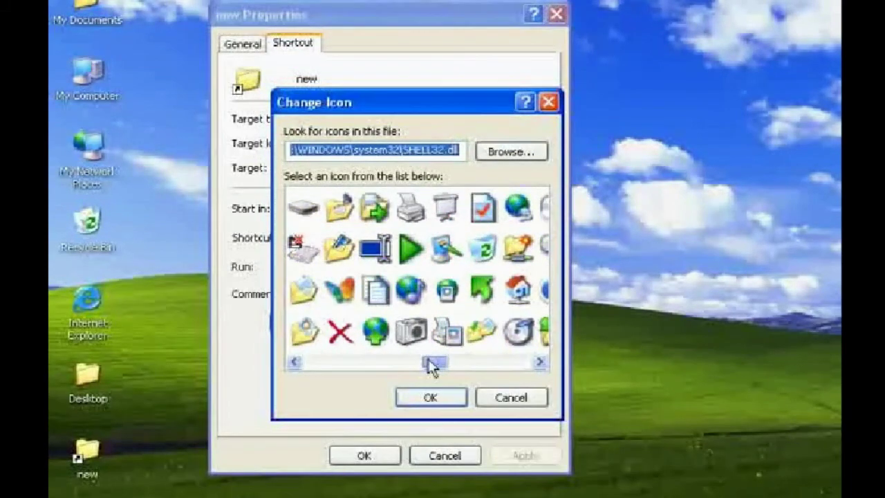
left_click(482, 294)
left_click(430, 398)
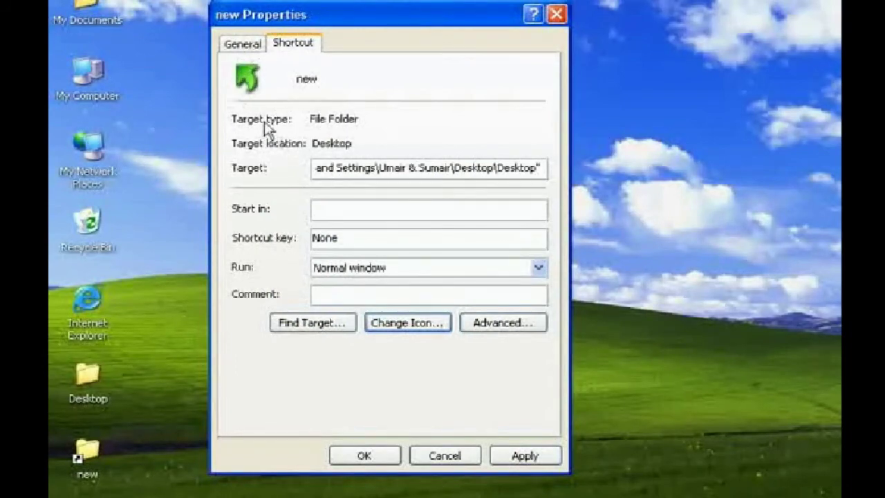
left_click(522, 460)
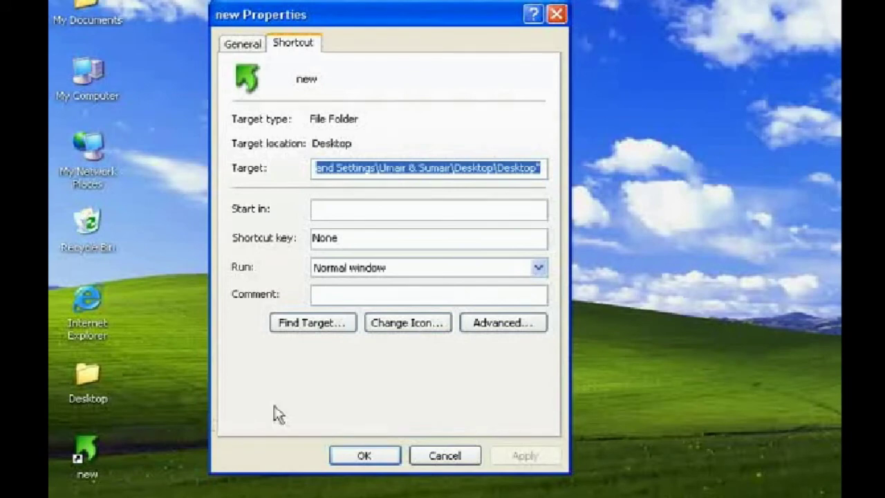
- View the new shortcut's advanced properties, highlight its target path and close the properties dialog
left_click(498, 326)
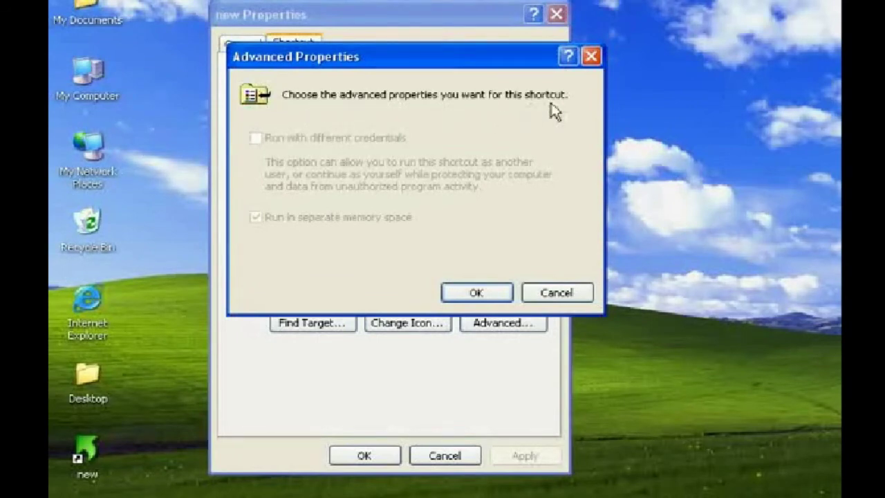
left_click(478, 296)
left_click(454, 292)
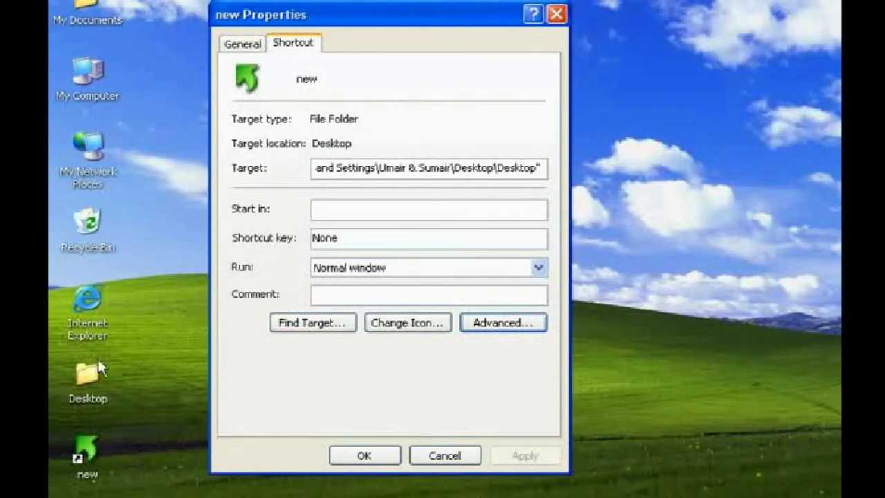
left_click_drag(369, 168, 546, 168)
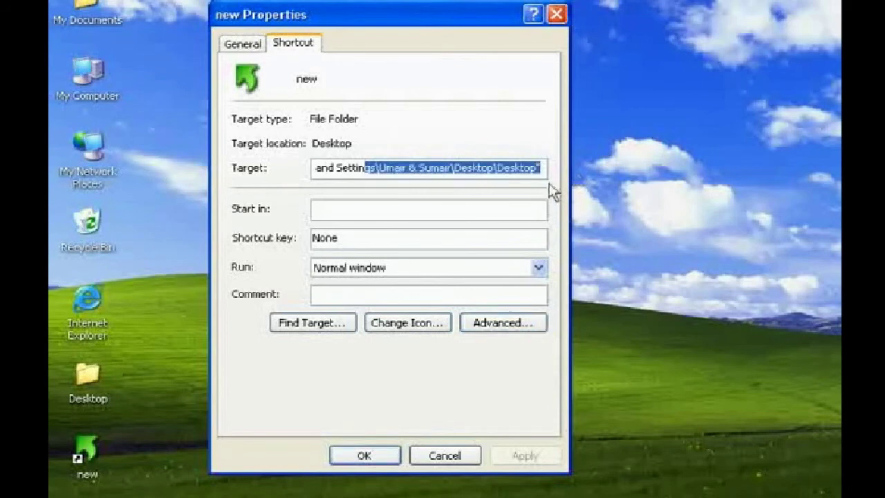
left_click(368, 457)
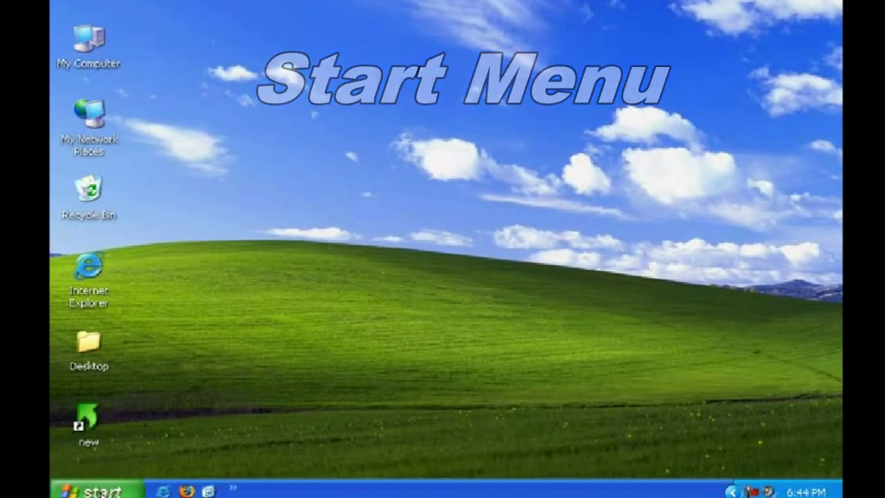
- View the options for turning off the computer and cancel without choosing one
left_click(97, 491)
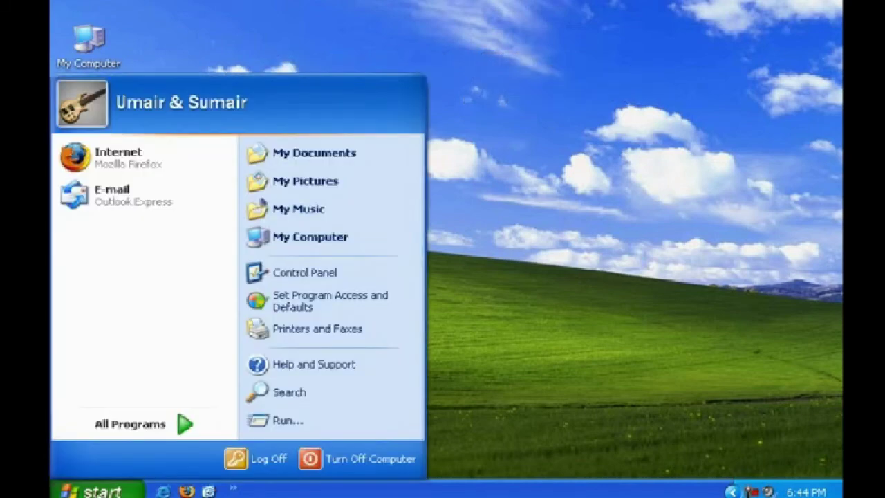
left_click(100, 433)
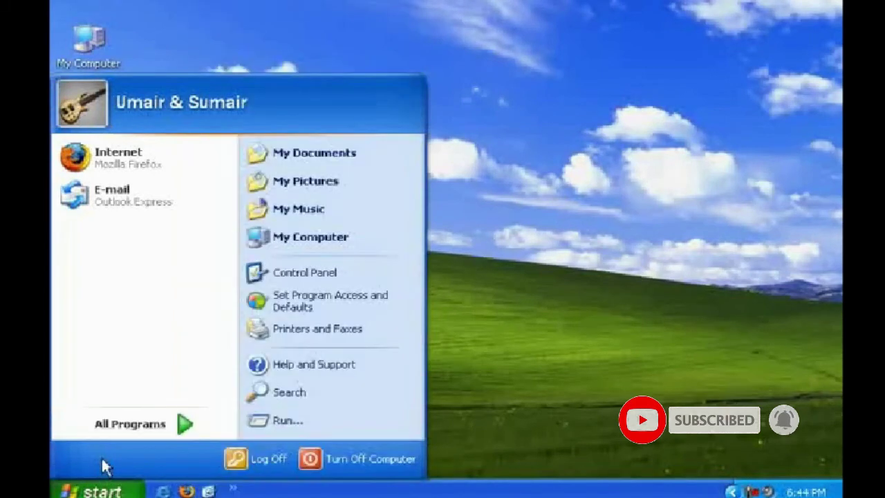
left_click(339, 461)
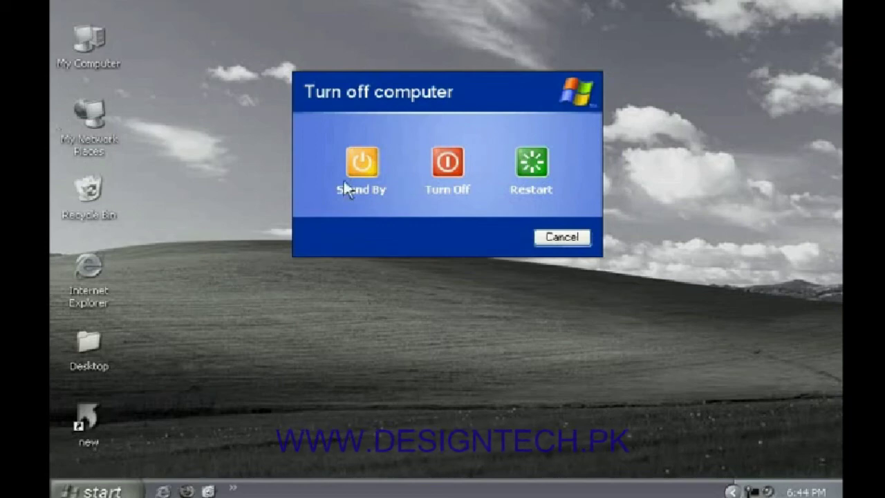
left_click(562, 238)
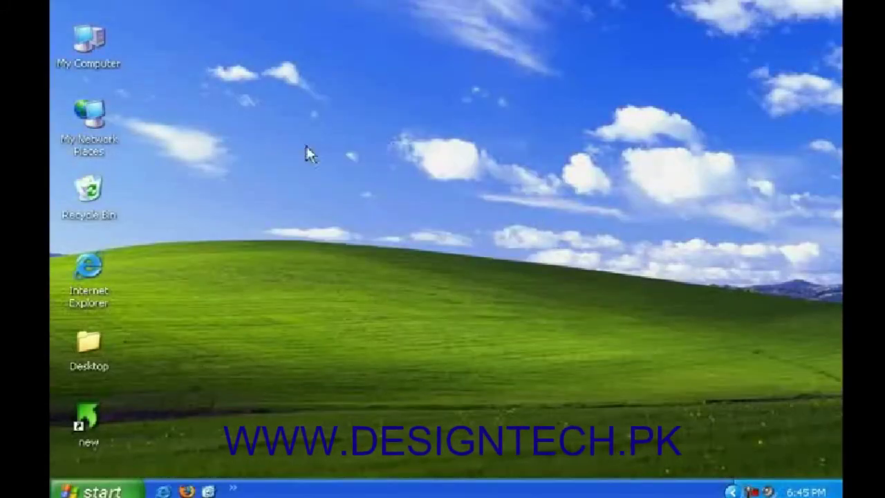
- View the options for logging off Windows and cancel without choosing one
left_click(97, 491)
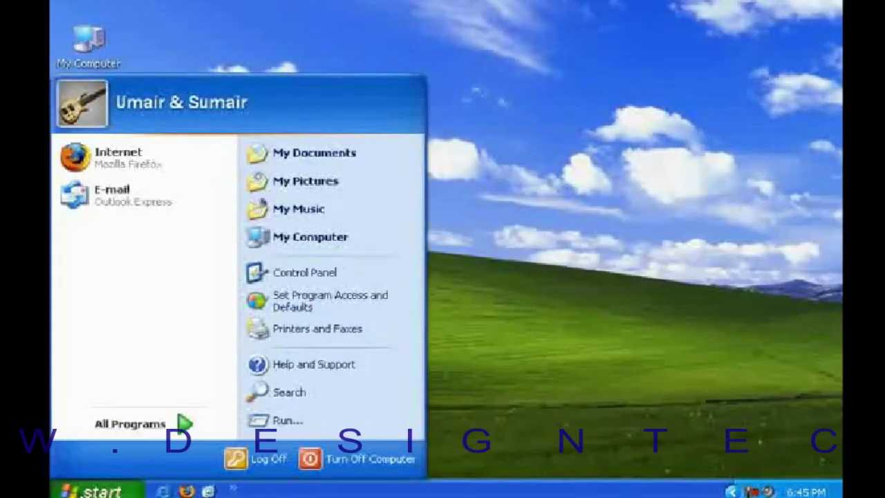
left_click(274, 462)
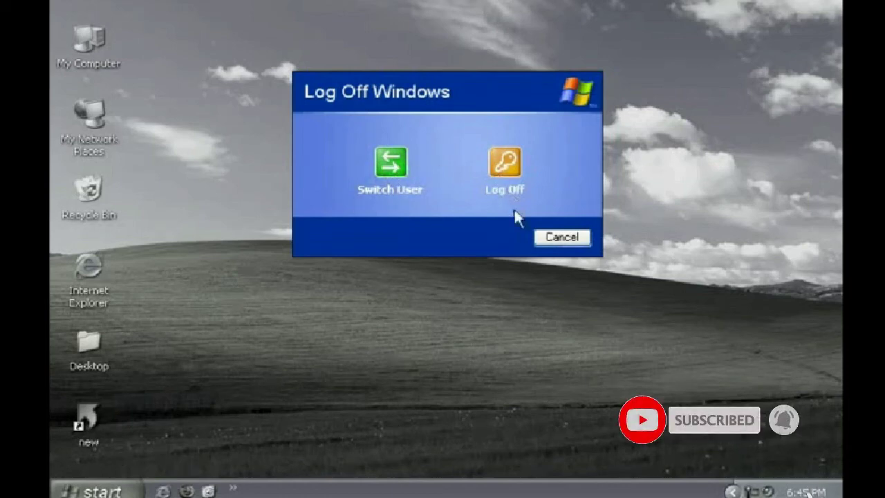
left_click(560, 237)
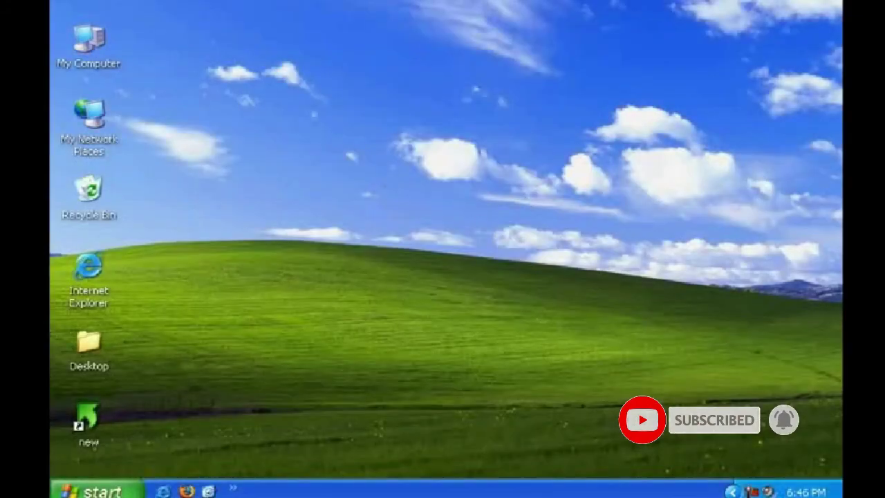
- Examine the full list of installed programs, including the Accessories group, and collapse the list
left_click(97, 491)
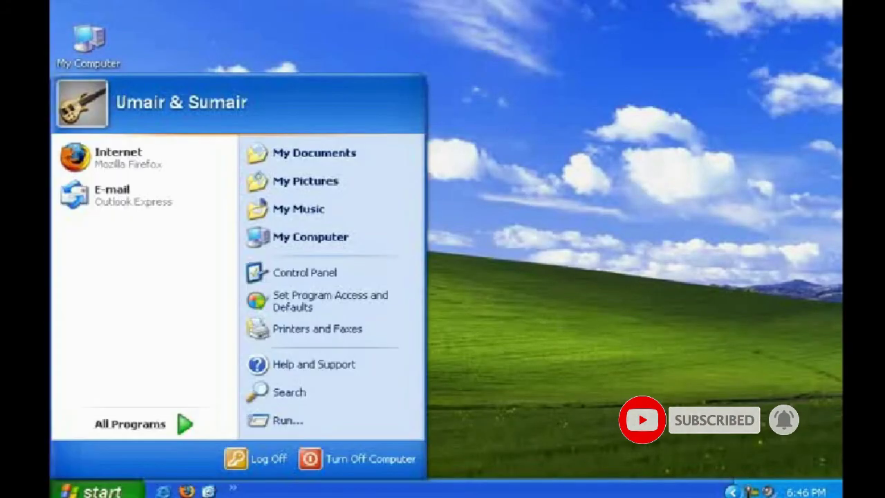
left_click(148, 437)
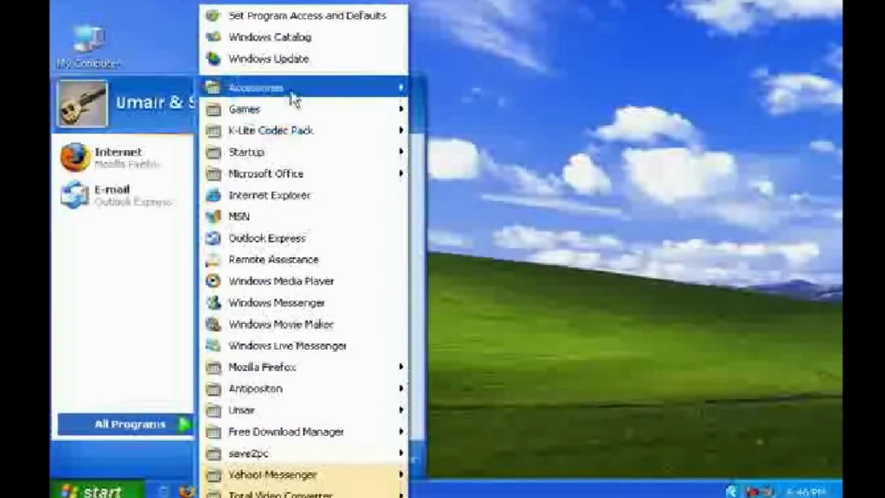
mouse_move(291, 98)
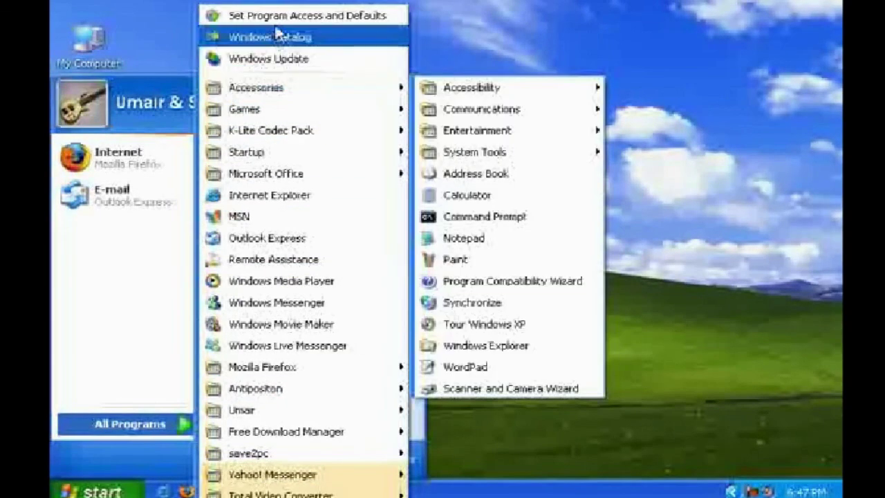
mouse_move(281, 97)
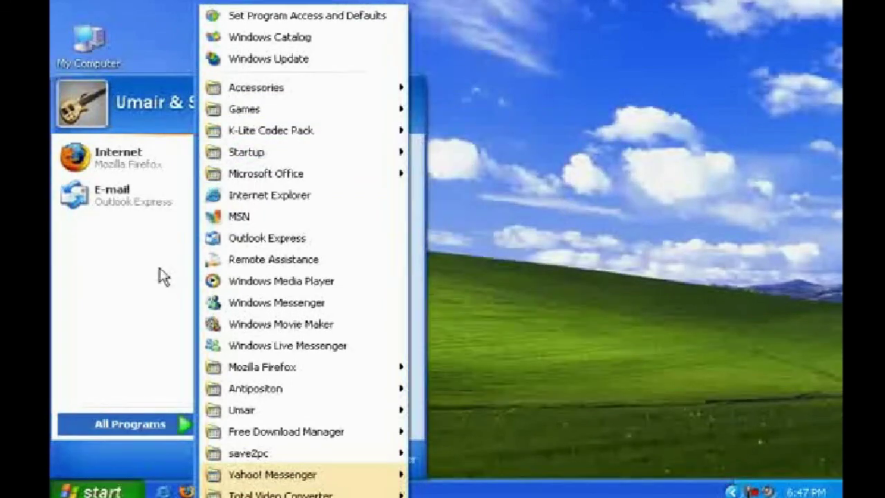
left_click(119, 291)
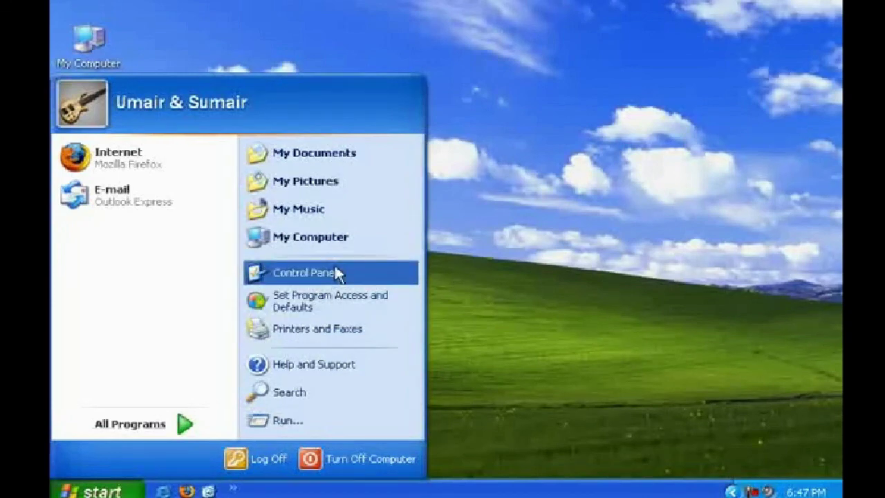
- Open Control Panel from the Start menu, close it, and briefly show its Start menu entry again
left_click(270, 276)
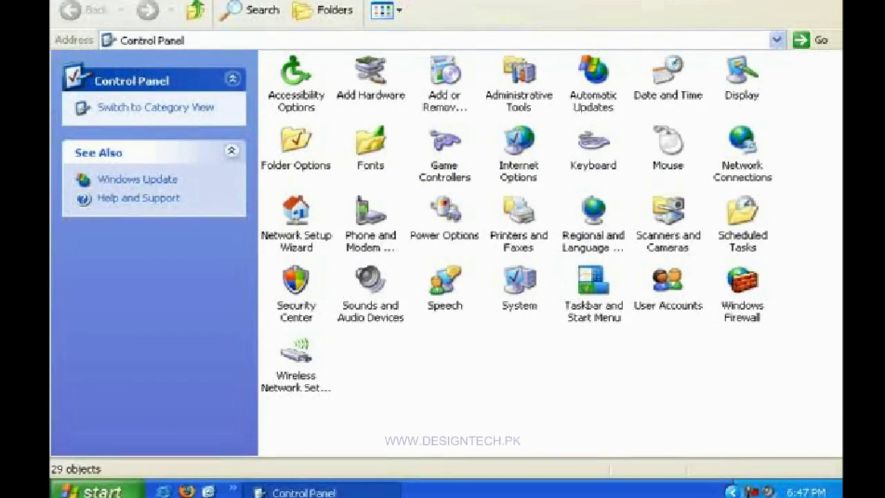
key("alt+F4")
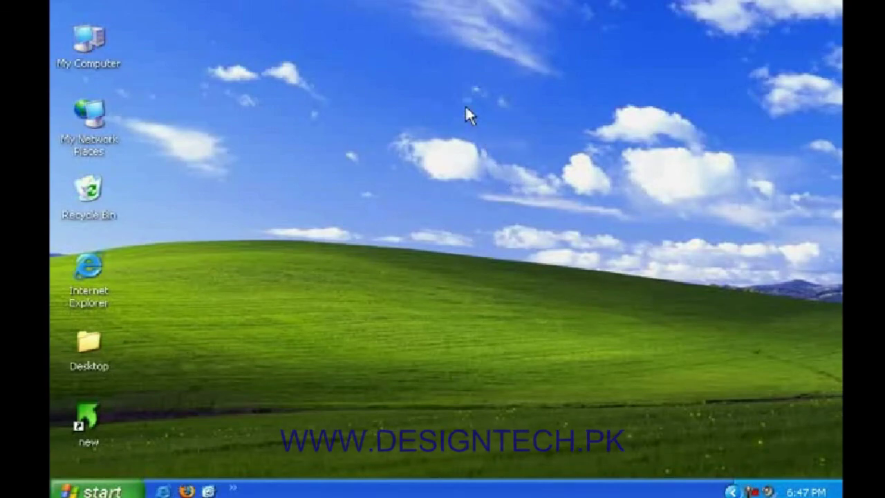
left_click(97, 491)
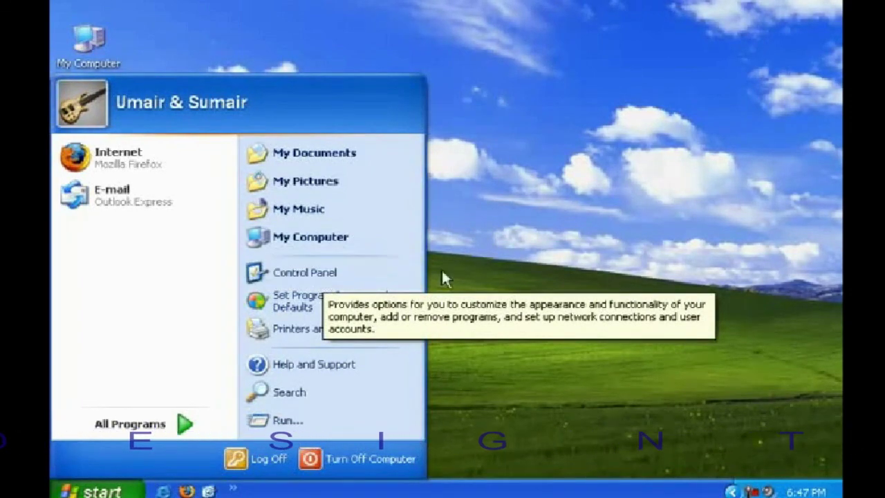
left_click(482, 268)
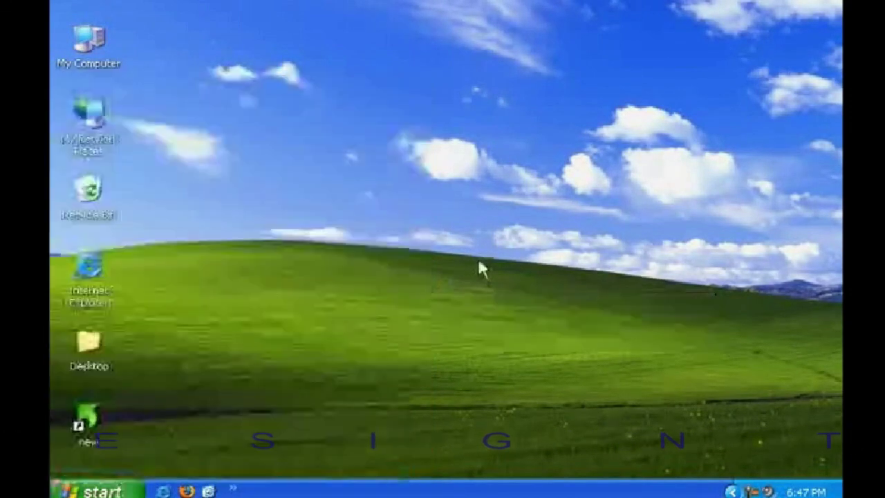
- Reach Control Panel through My Computer instead and close its window
left_click(81, 65)
double_click(81, 61)
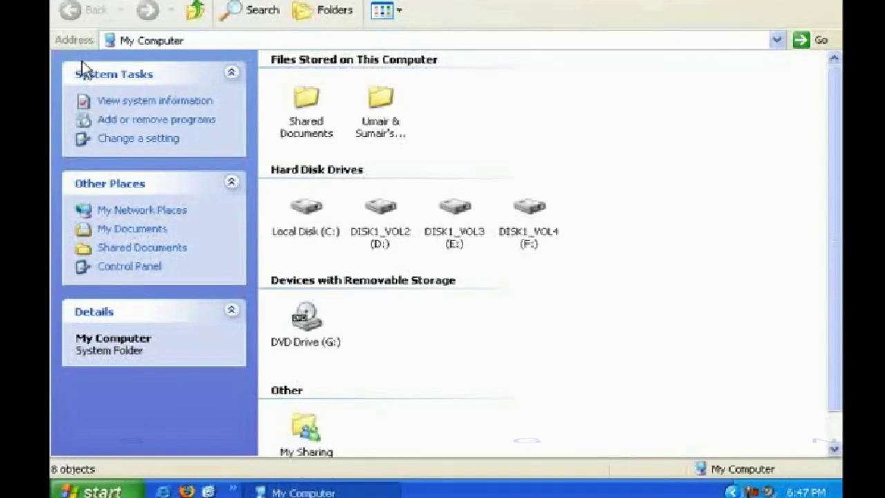
left_click(148, 268)
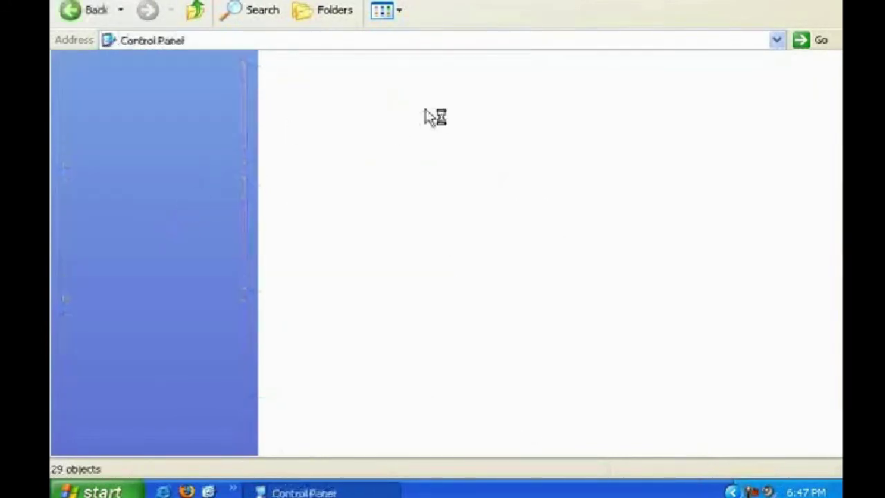
key("alt+F4")
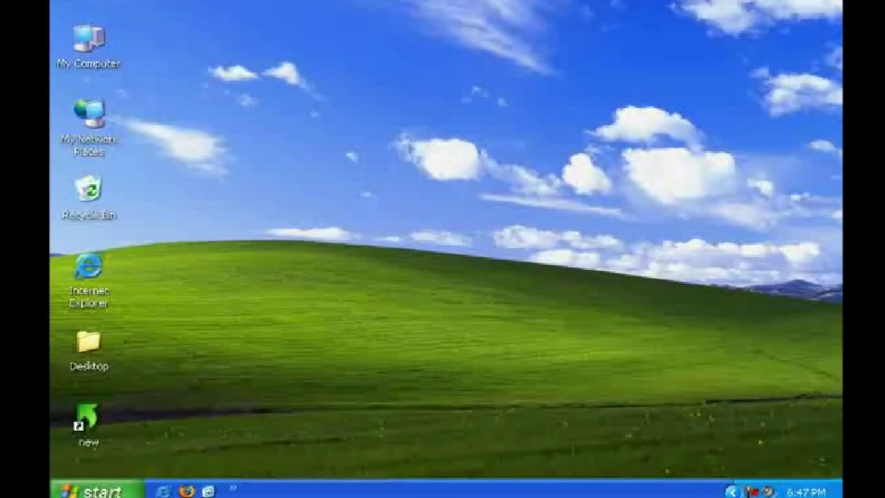
- Place a shortcut to Hearts on the desktop from the Games group of the installed programs
left_click(100, 492)
left_click(173, 431)
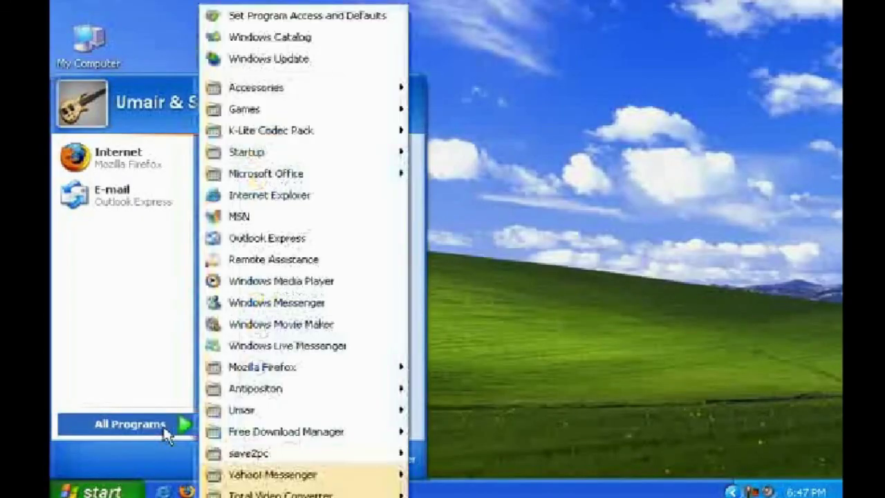
mouse_move(244, 413)
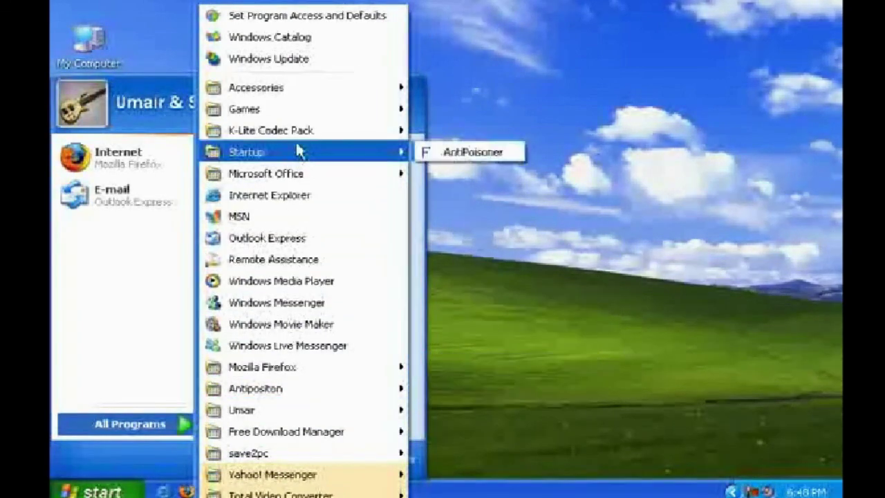
mouse_move(299, 116)
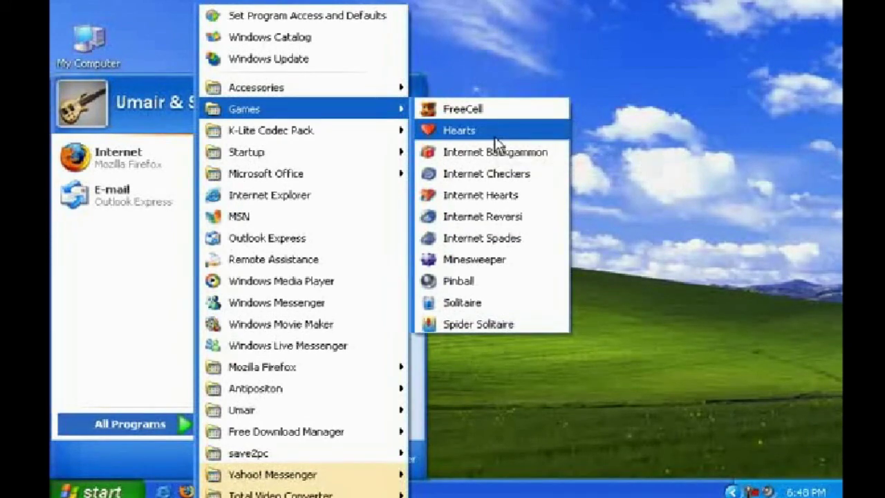
left_click(556, 138)
left_click_drag(565, 138, 735, 344)
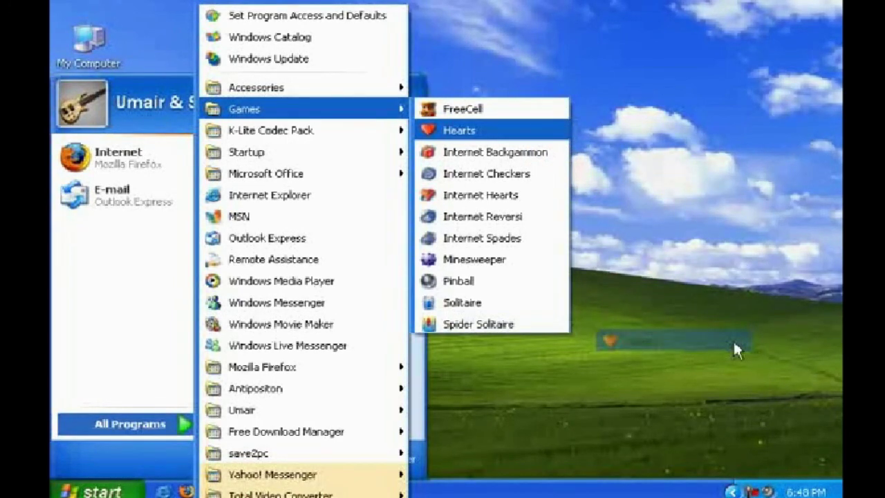
left_click_drag(734, 344, 735, 344)
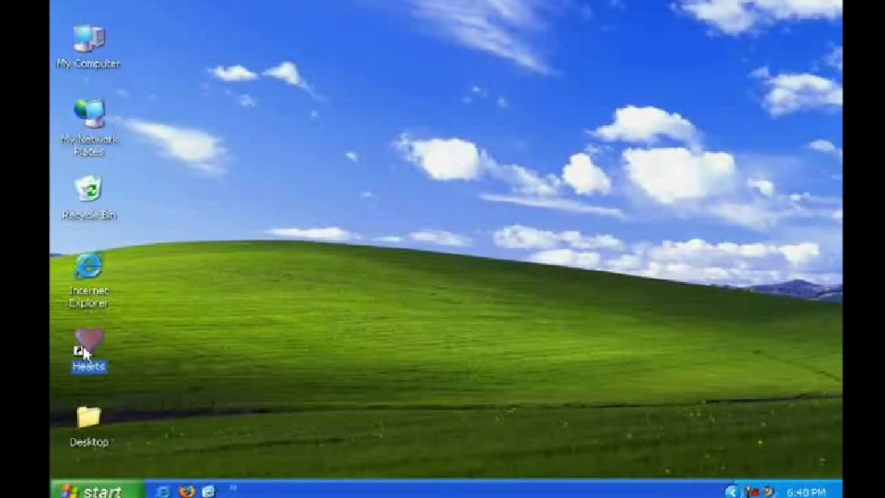
- Launch Hearts from its desktop shortcut and quit the game at the name prompt
left_click(64, 381)
left_click(78, 368)
double_click(89, 367)
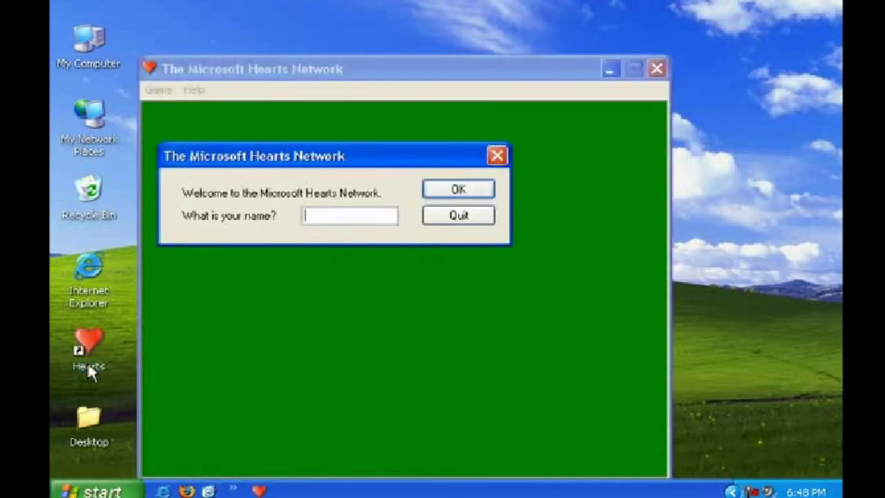
left_click(452, 219)
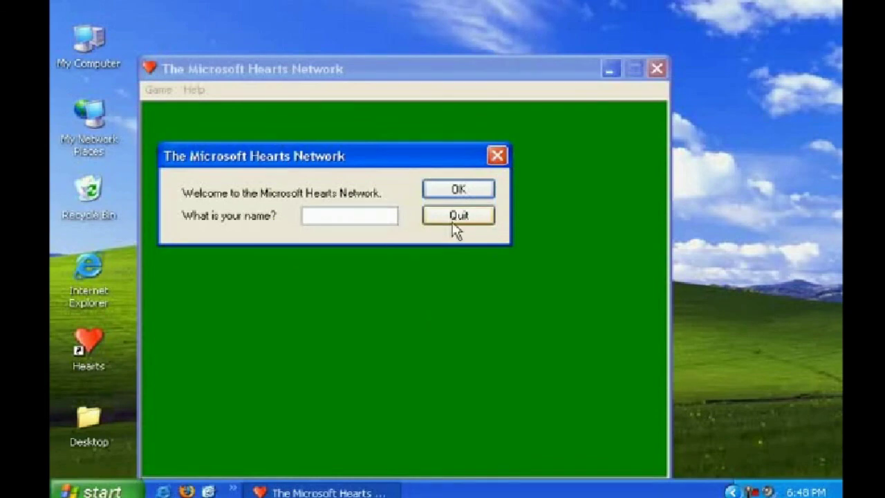
- Bring up the installed programs again and show the contents of the Accessories group
key("super")
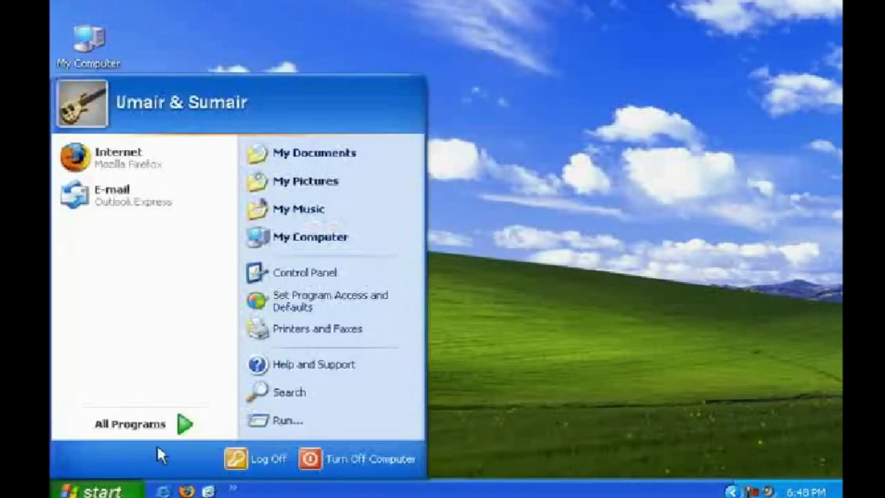
left_click(166, 430)
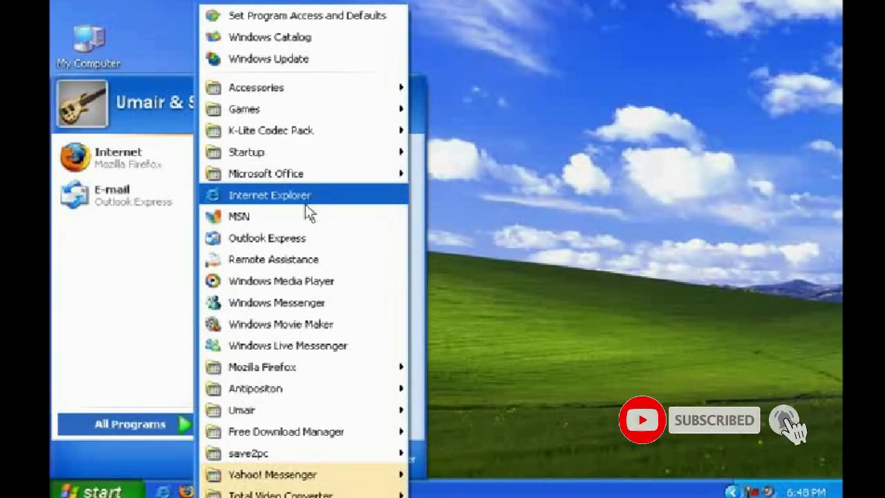
mouse_move(301, 95)
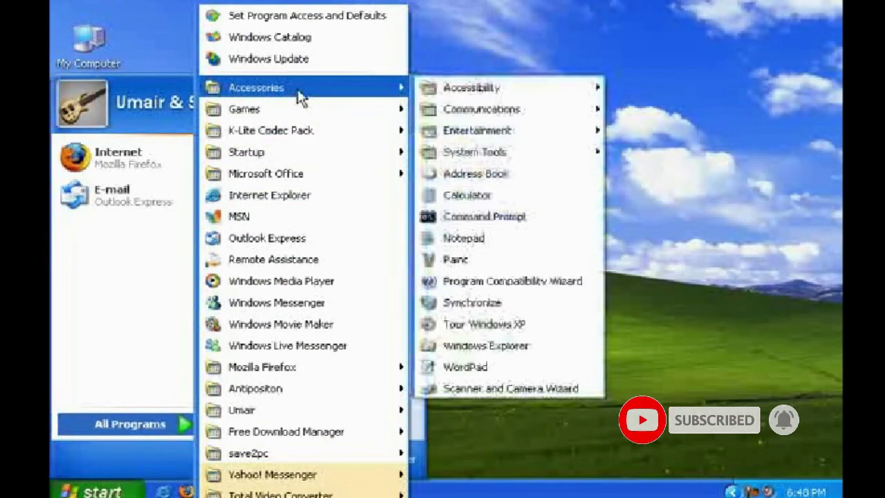